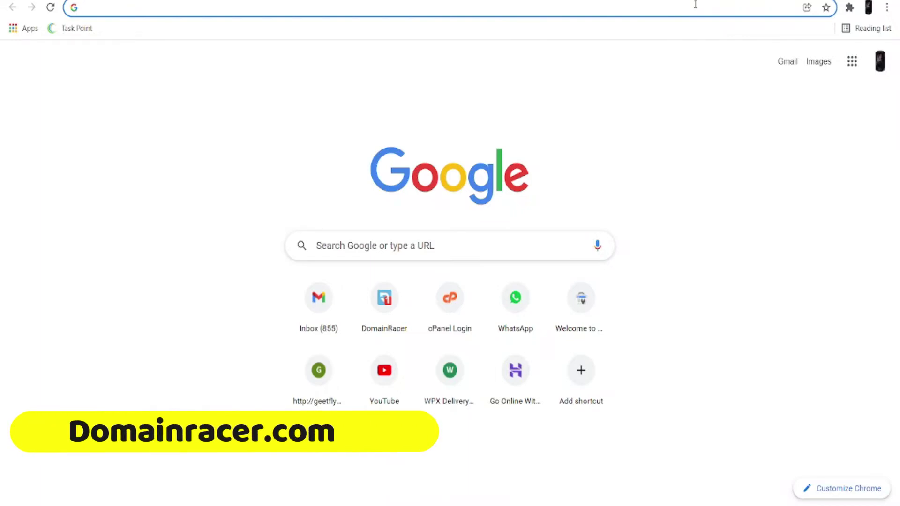
- Load domainracer.com from the New Tab page and look over its Reseller Hosting banner
click(446, 248)
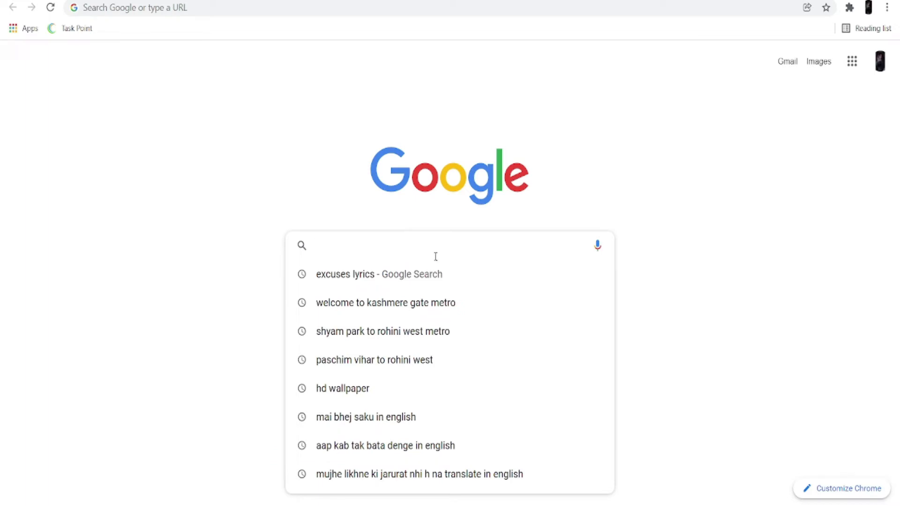
click(330, 203)
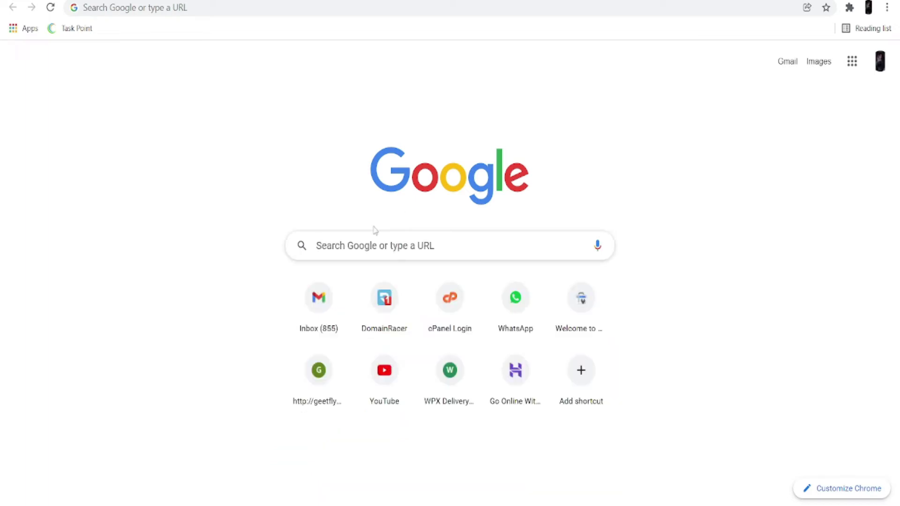
click(392, 316)
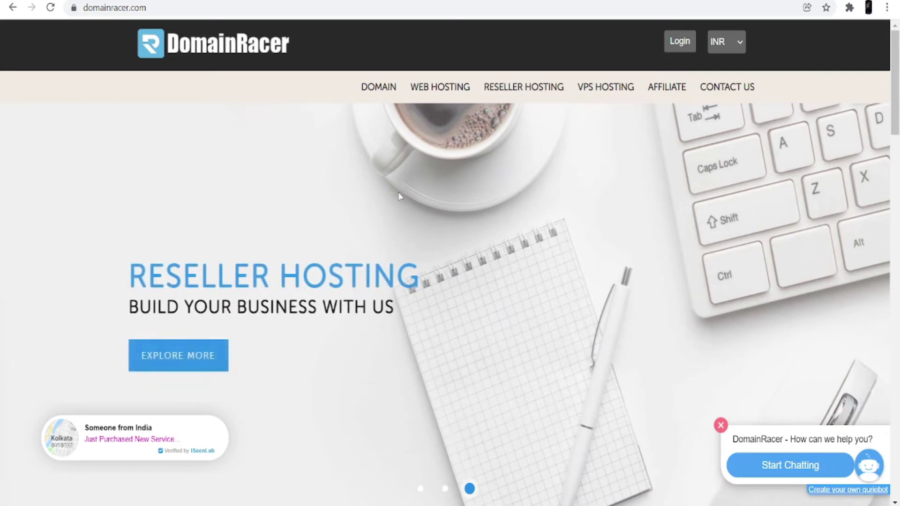
scroll(400, 193, down, 2)
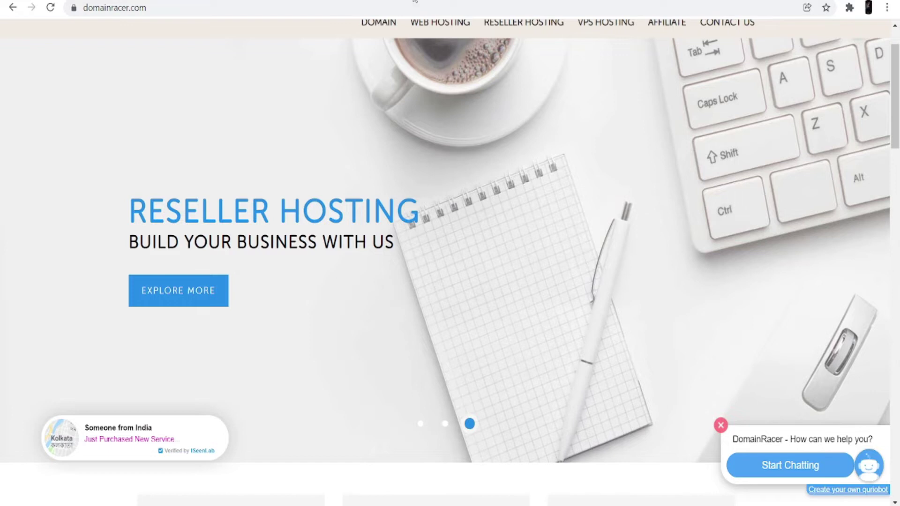
scroll(382, 57, up, 2)
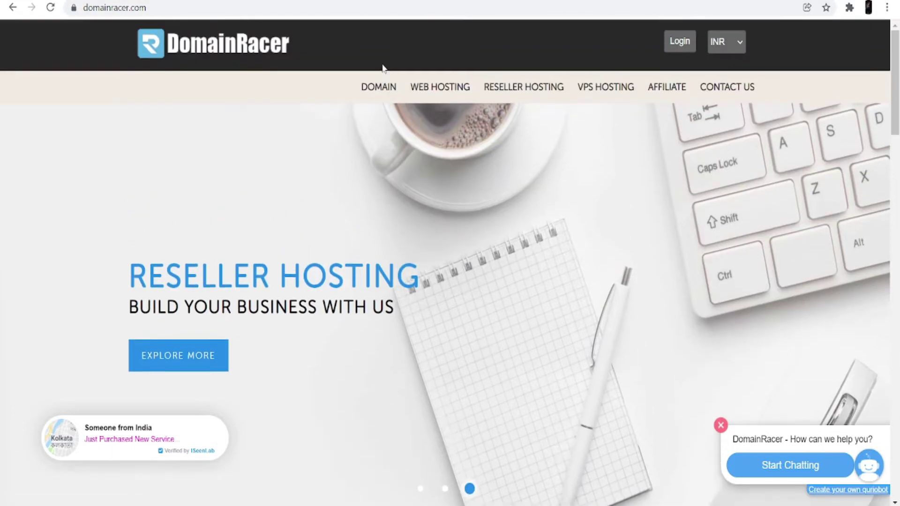
- Search for the domain name 'my beauty' on the DOMAIN registration page
click(382, 93)
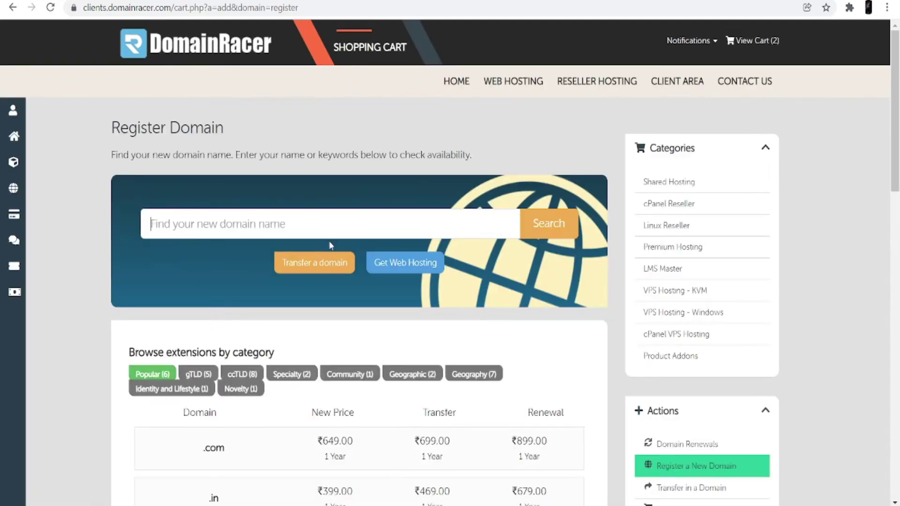
click(333, 228)
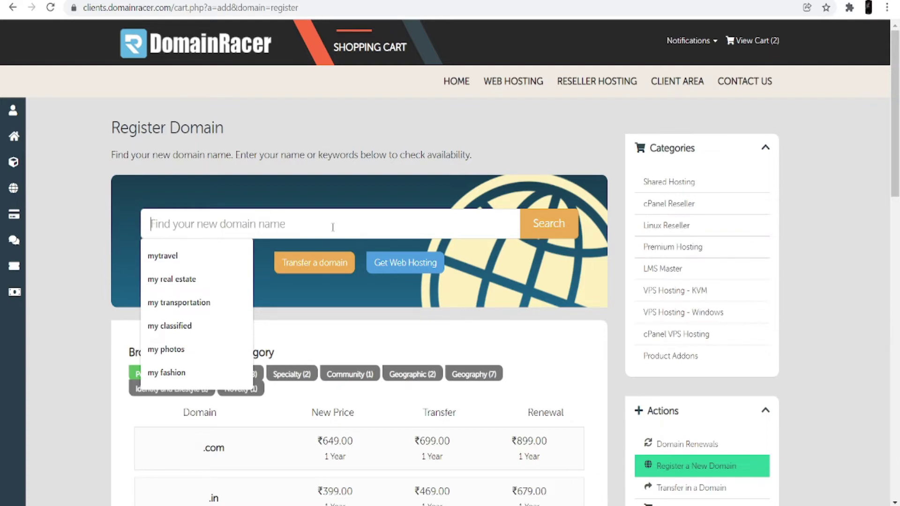
text(my beauty)
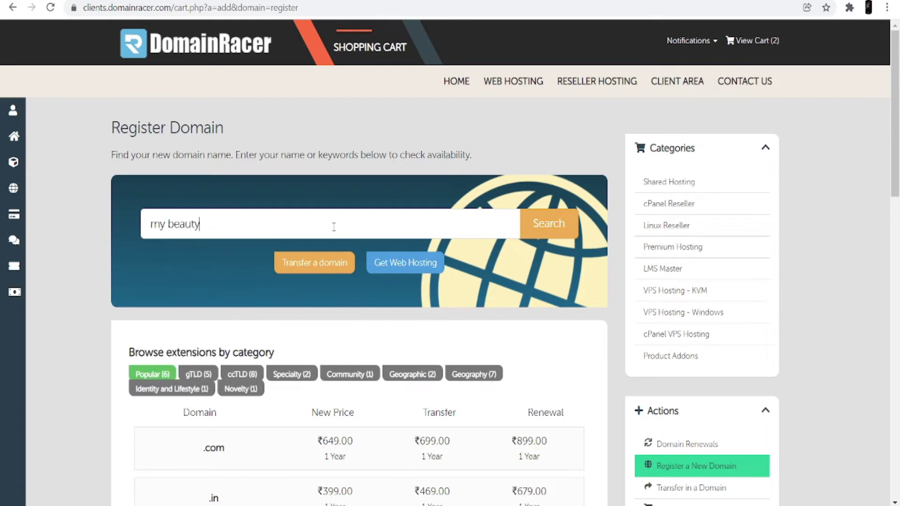
key(Return)
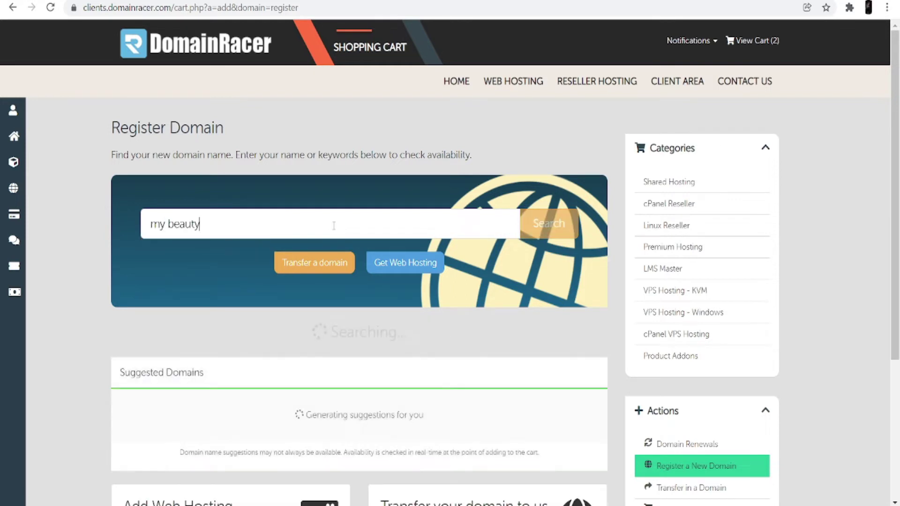
- Review the suggested domains and add mynaturalcarestore.com (₹649.00) to the cart
scroll(323, 370, down, 5)
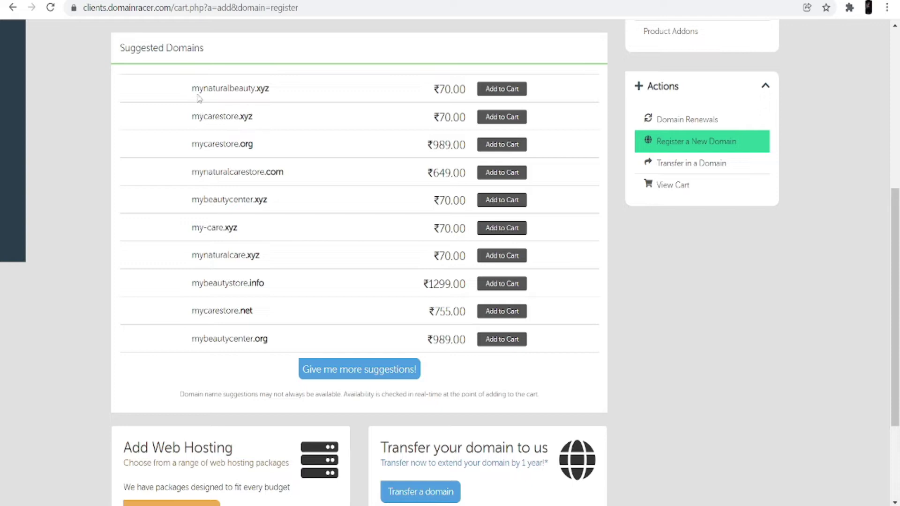
drag(194, 89, 275, 94)
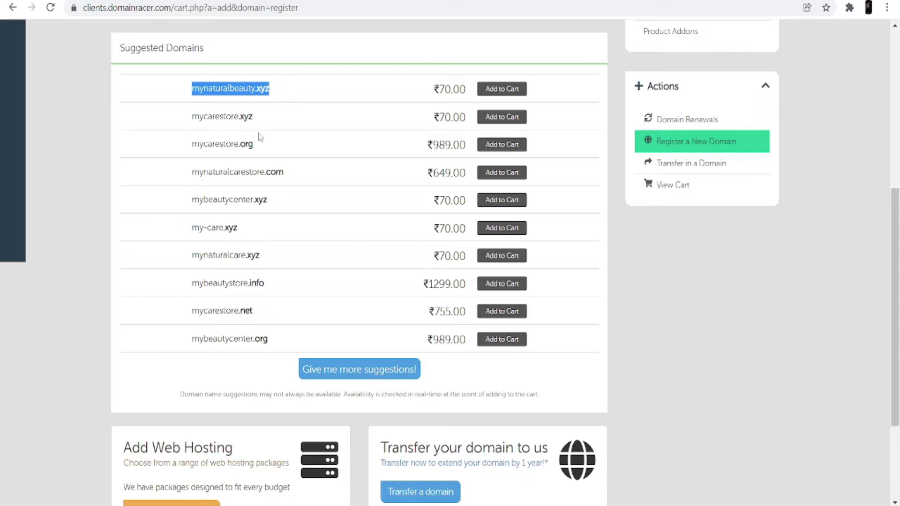
drag(193, 118, 258, 121)
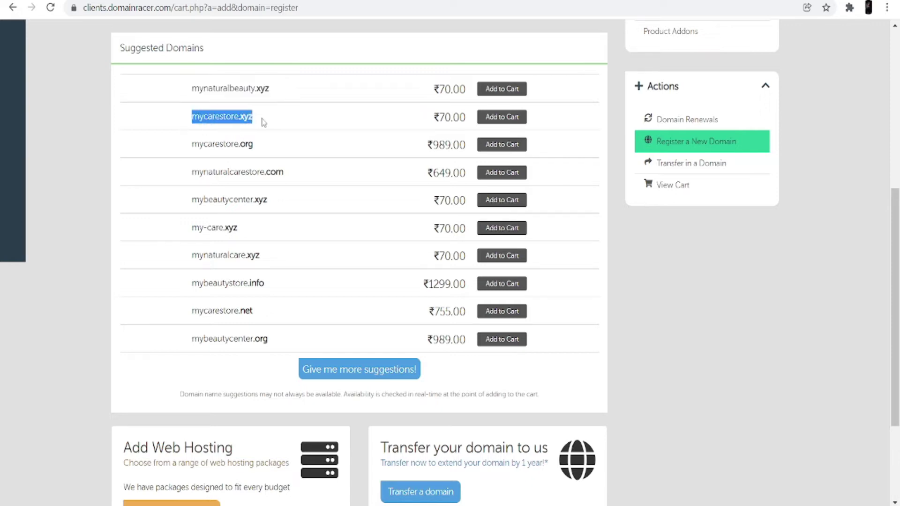
drag(196, 143, 258, 145)
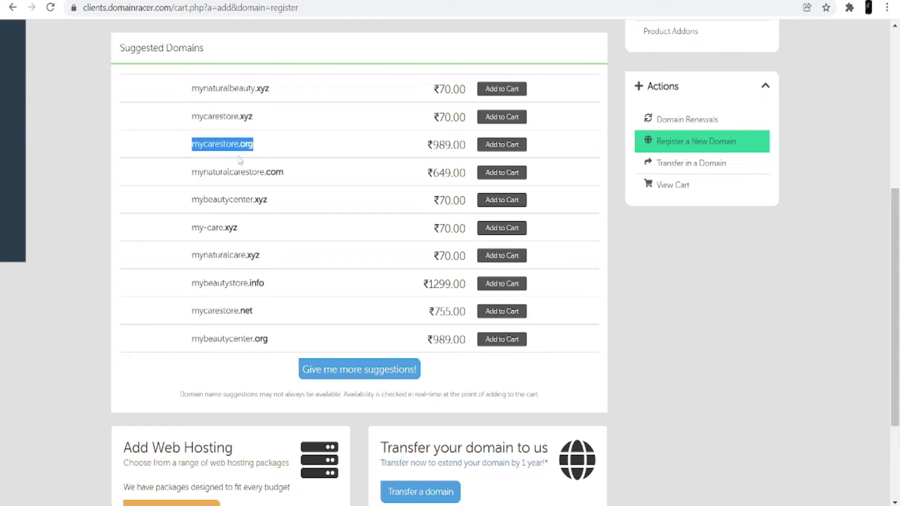
drag(198, 174, 310, 174)
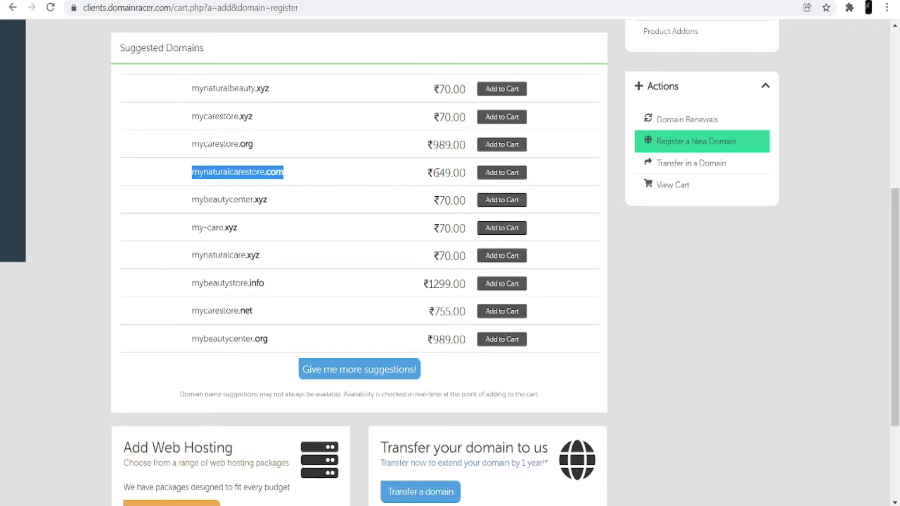
click(500, 173)
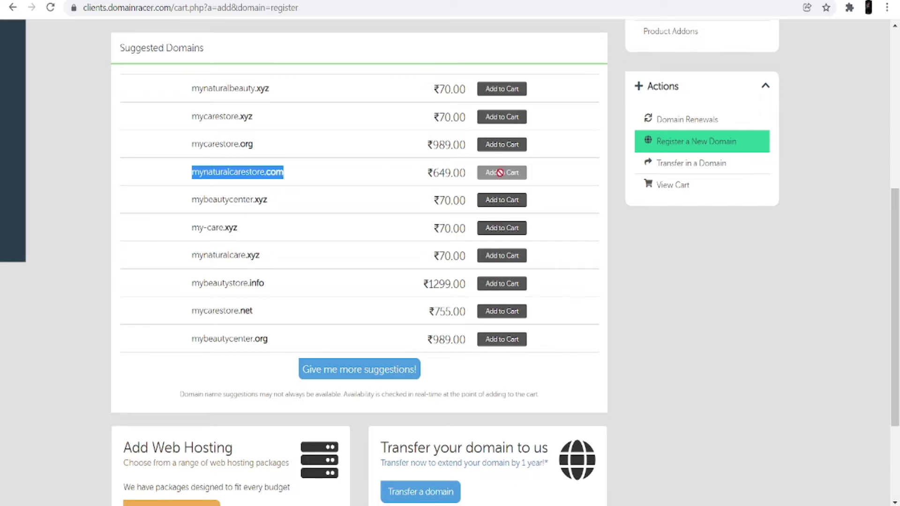
scroll(502, 168, up, 7)
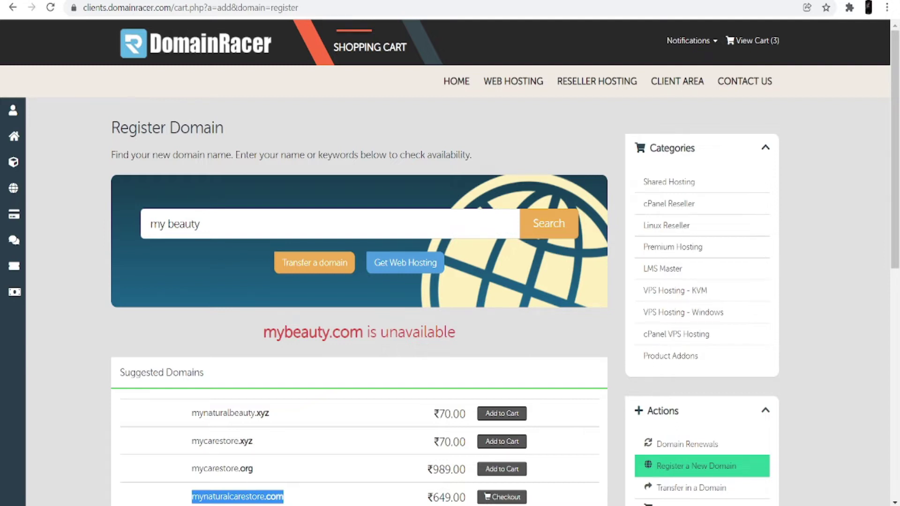
- Log in to the DomainRacer client area in a new tab and scan its dashboard
key(ctrl+t)
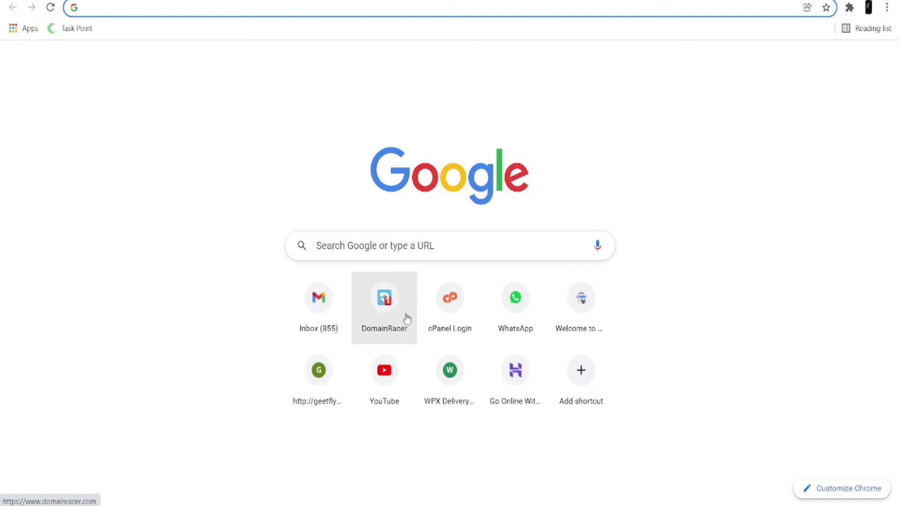
click(388, 302)
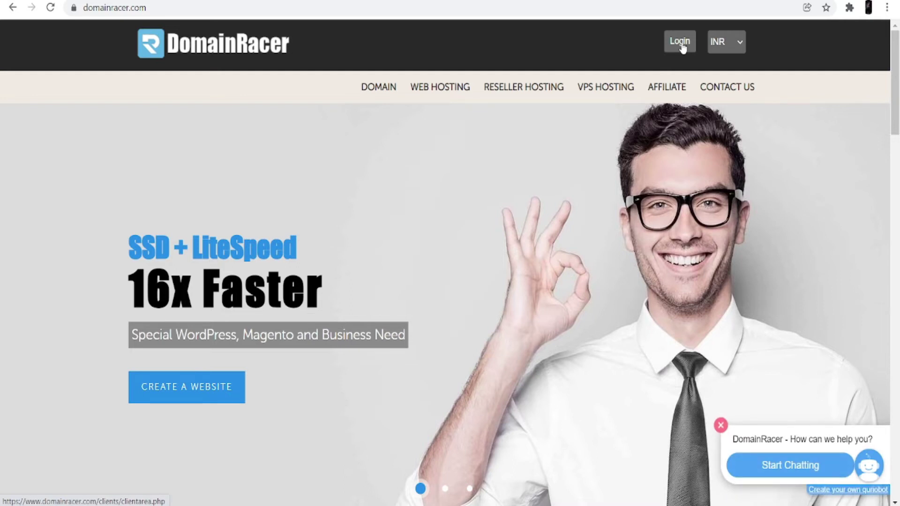
click(681, 42)
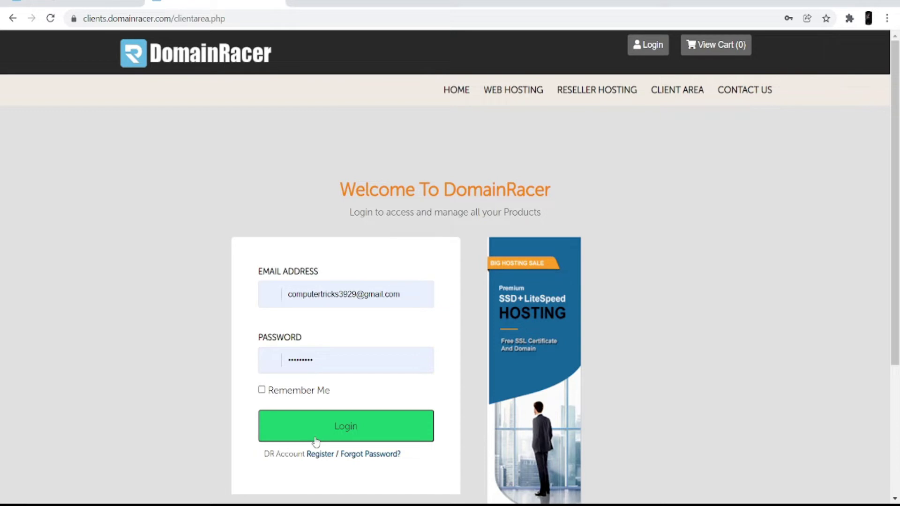
click(338, 440)
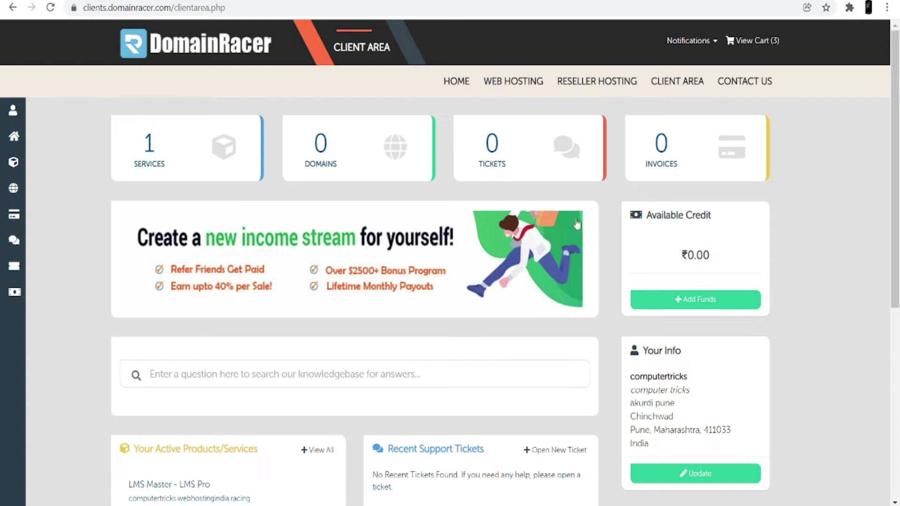
scroll(604, 358, down, 4)
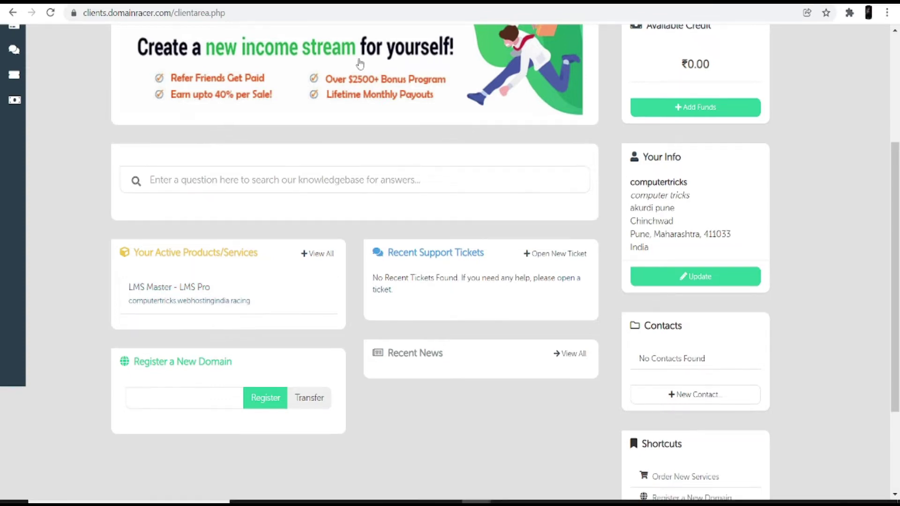
- Sign in to cPanel in a new tab and scroll down to the Software section
key(ctrl+t)
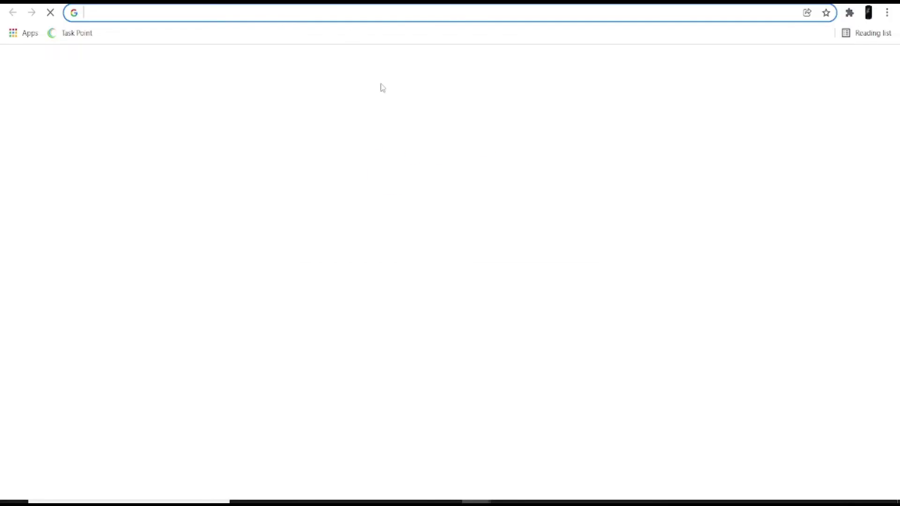
click(451, 300)
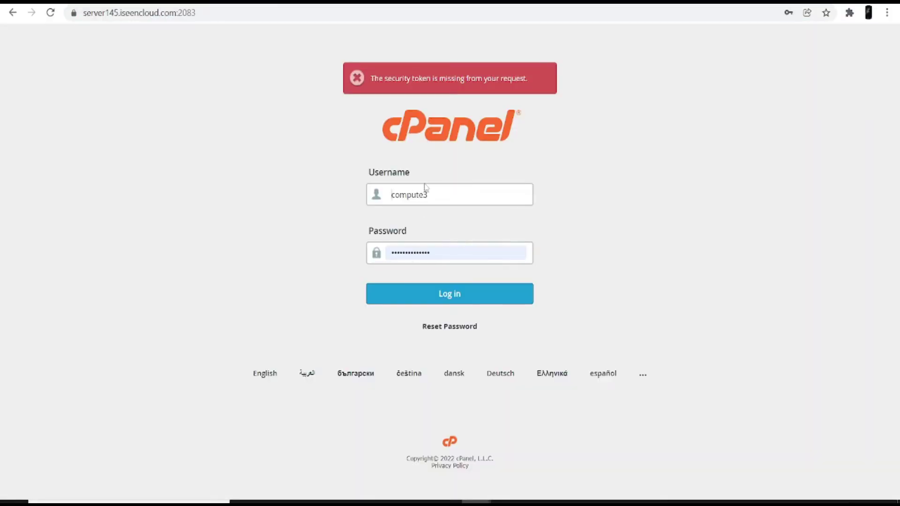
click(423, 295)
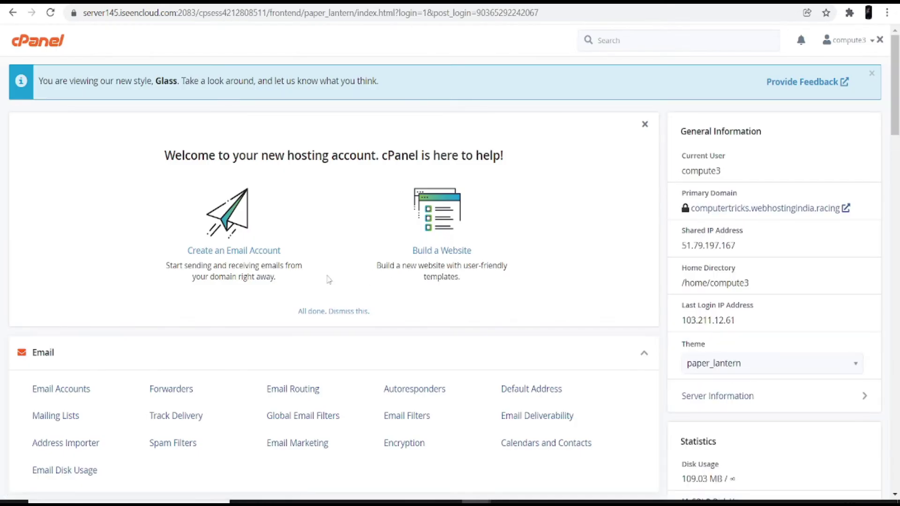
scroll(319, 280, down, 3)
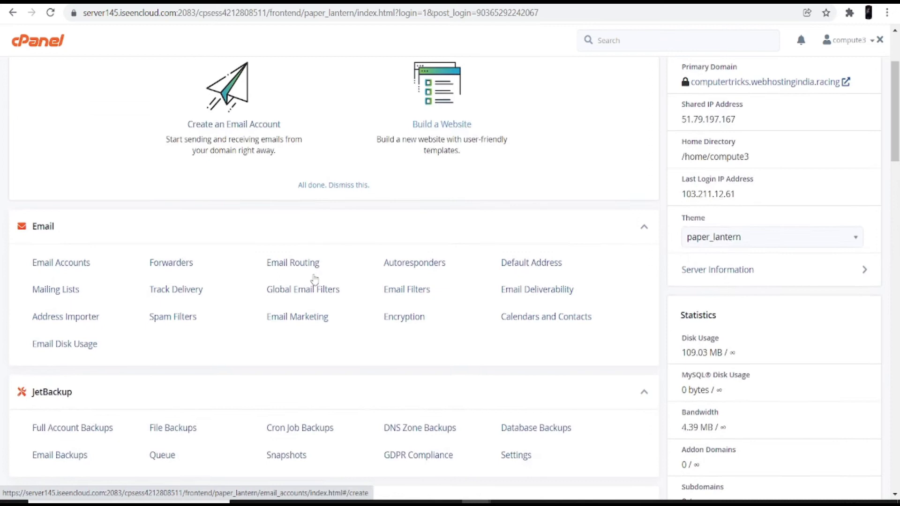
scroll(314, 280, down, 13)
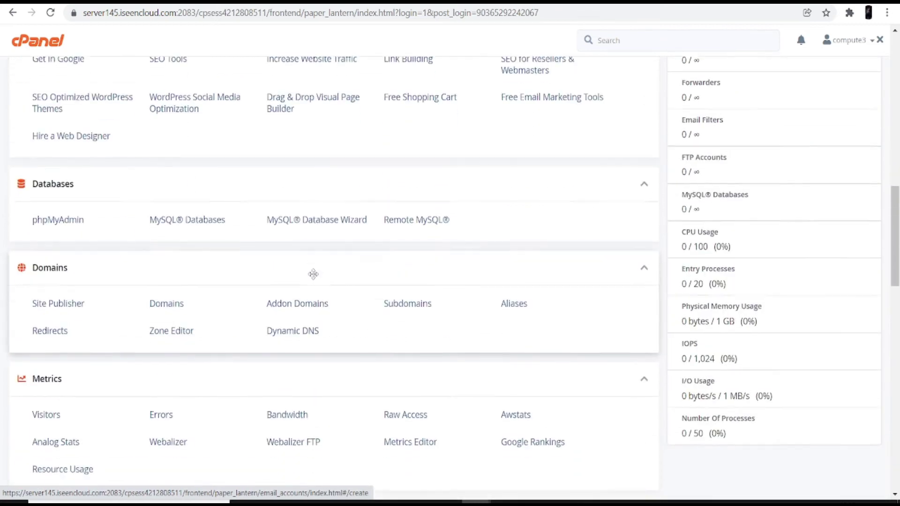
scroll(313, 274, down, 12)
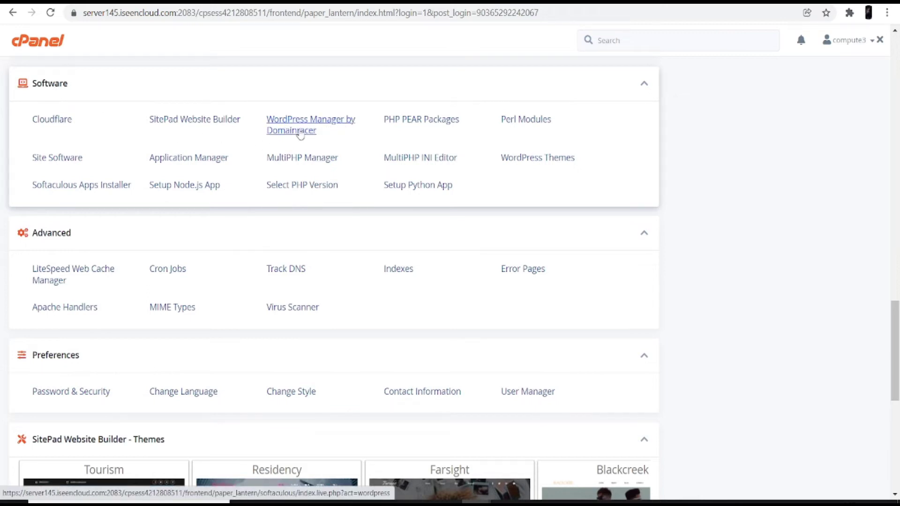
- Start a new install in WordPress Manager by Domainracer, keeping version 5.9
click(301, 136)
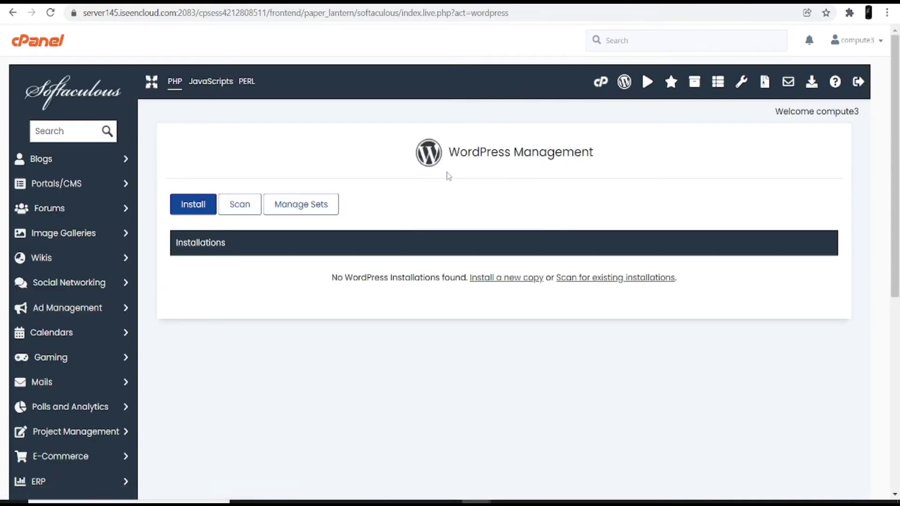
drag(448, 152, 609, 151)
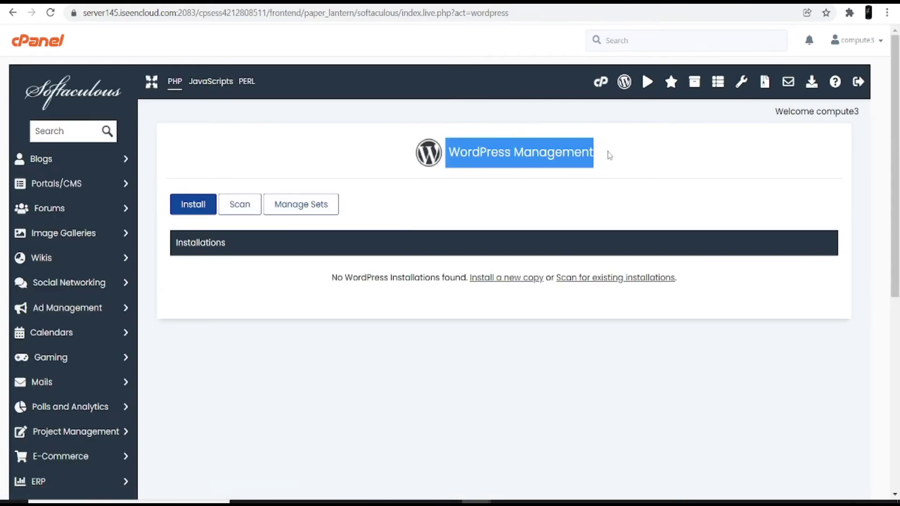
click(463, 219)
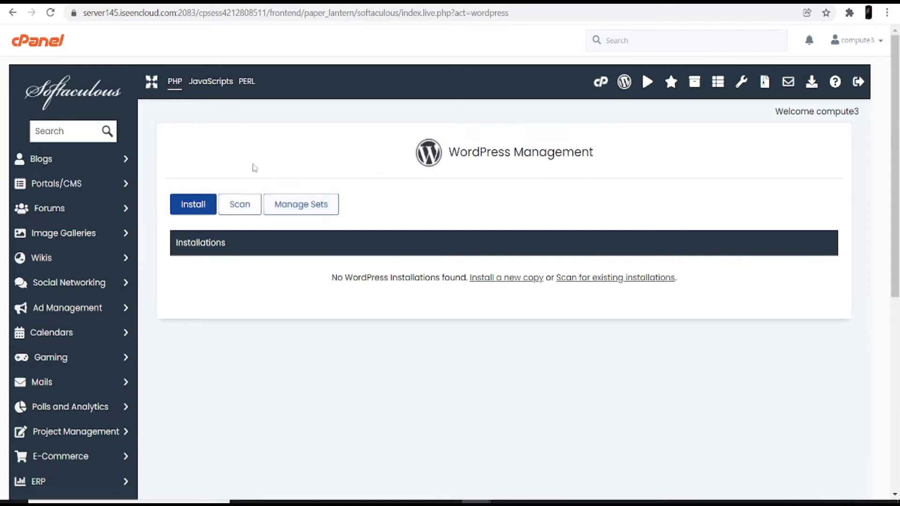
click(197, 208)
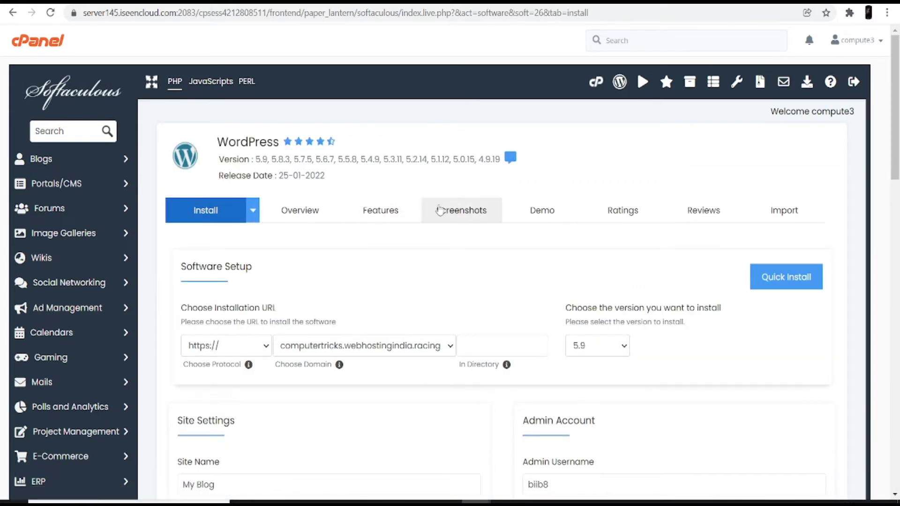
scroll(513, 228, down, 3)
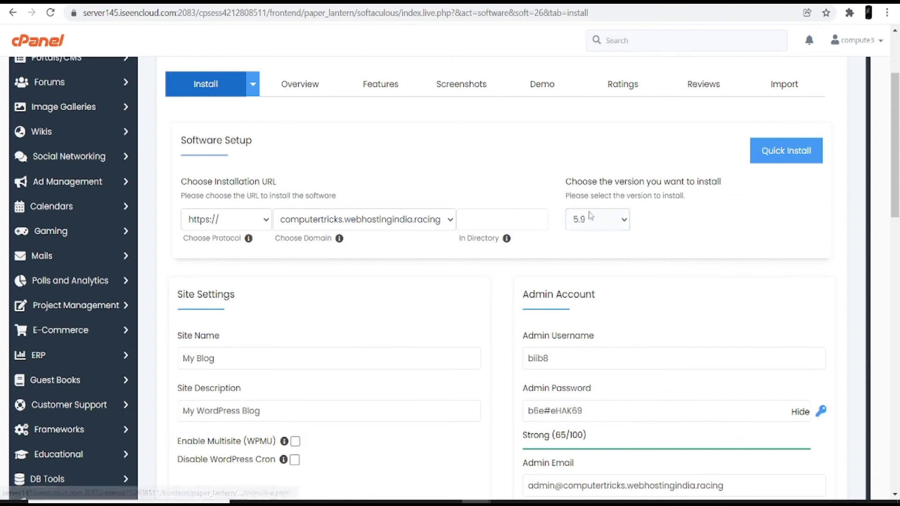
click(621, 222)
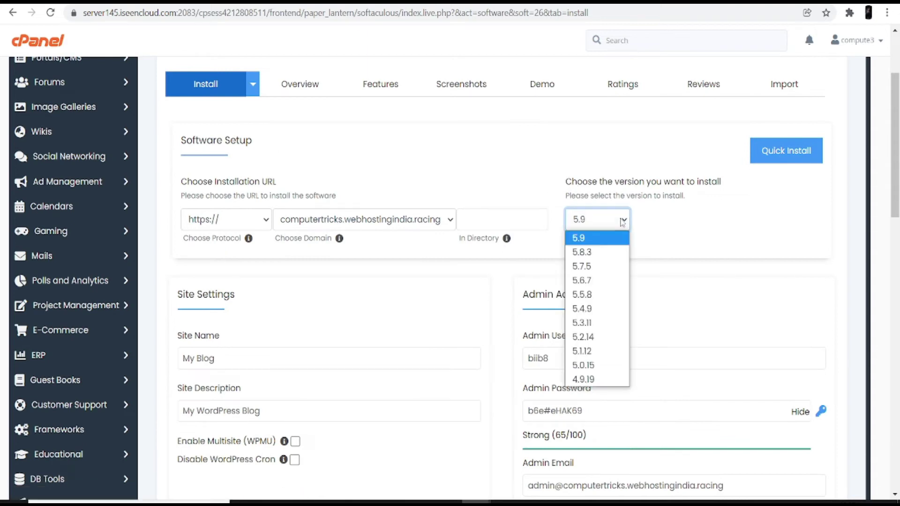
click(594, 240)
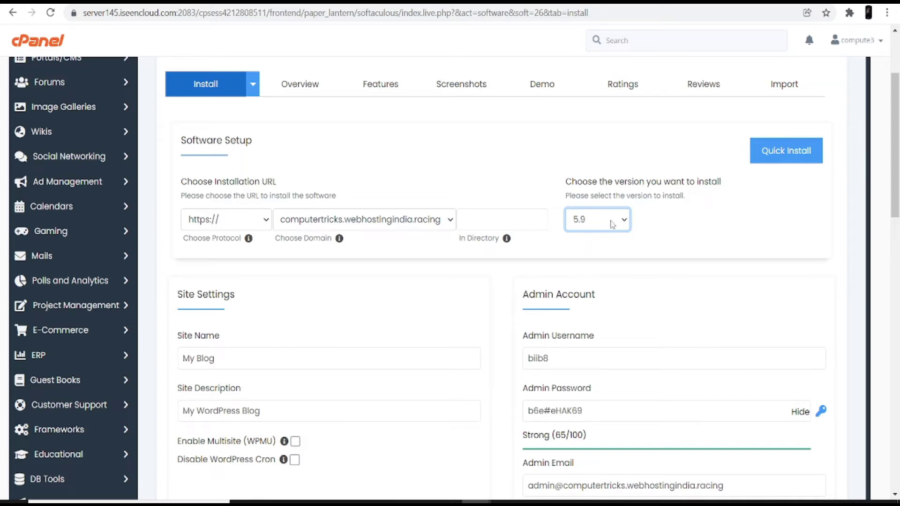
- Set the site name to 'My beauty parlor' and description to 'Hey this is my beauty parlou'
scroll(611, 224, down, 4)
click(222, 164)
drag(216, 169, 198, 170)
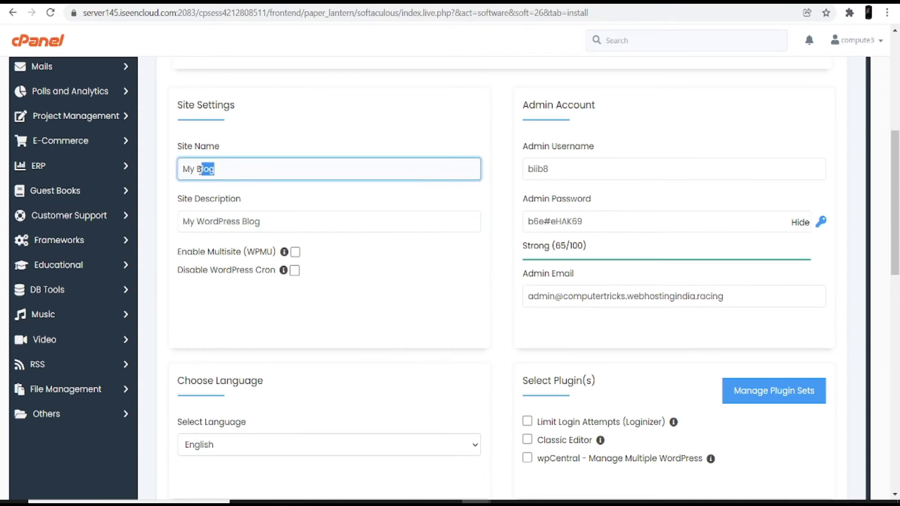
key(BackSpace)
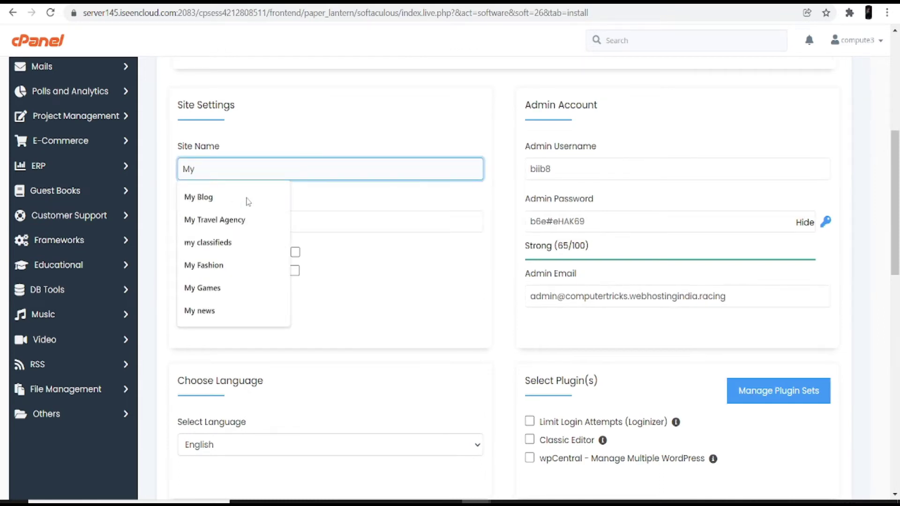
text(bed)
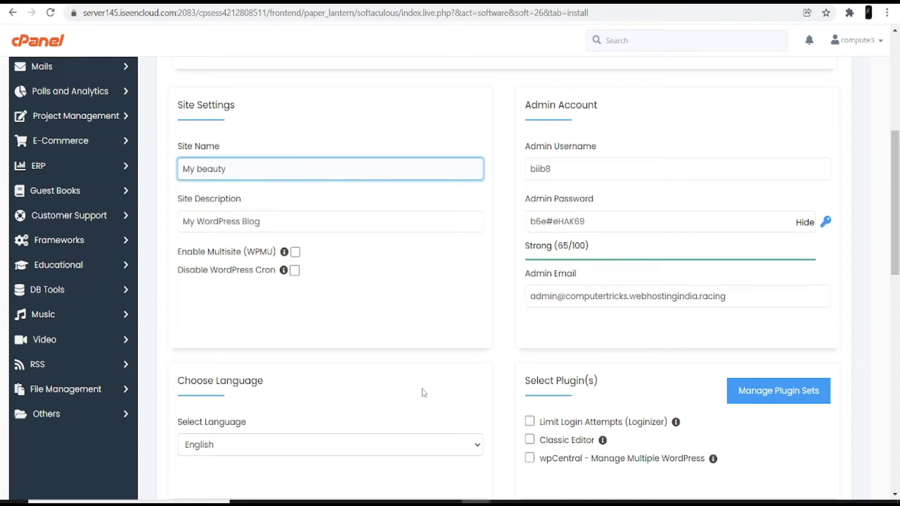
text(rlor)
click(322, 221)
drag(274, 221, 177, 232)
key(BackSpace)
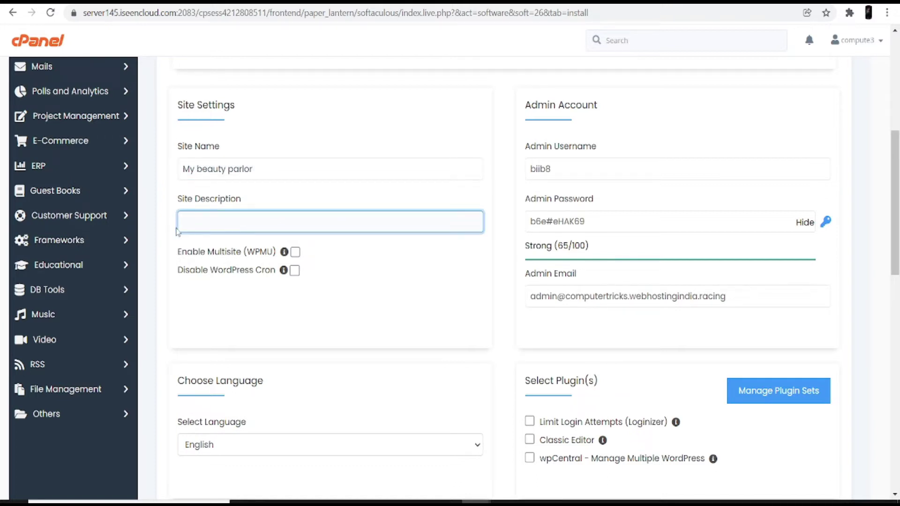
text(Hey this is my beauty parlour)
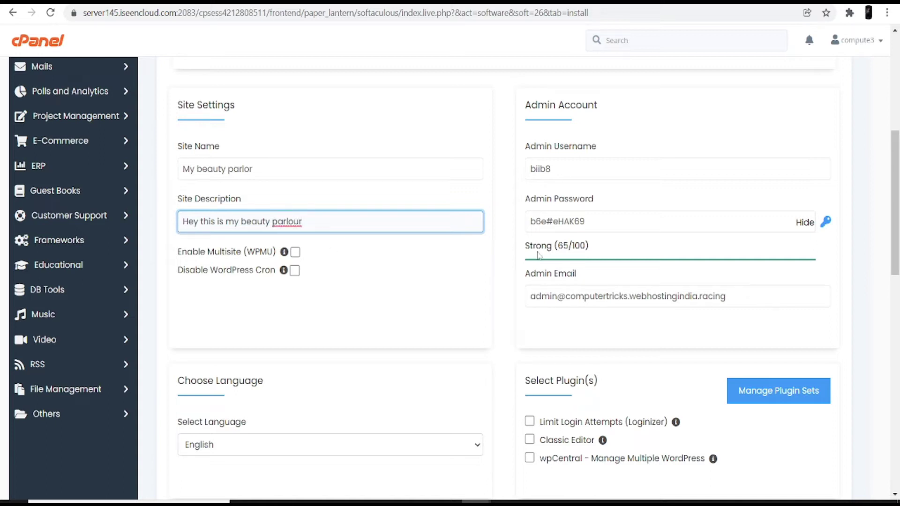
- Replace the default admin username with 'admin' and clear the generated password
drag(554, 169, 526, 170)
key(BackSpace)
drag(590, 221, 512, 227)
key(BackSpace)
click(571, 165)
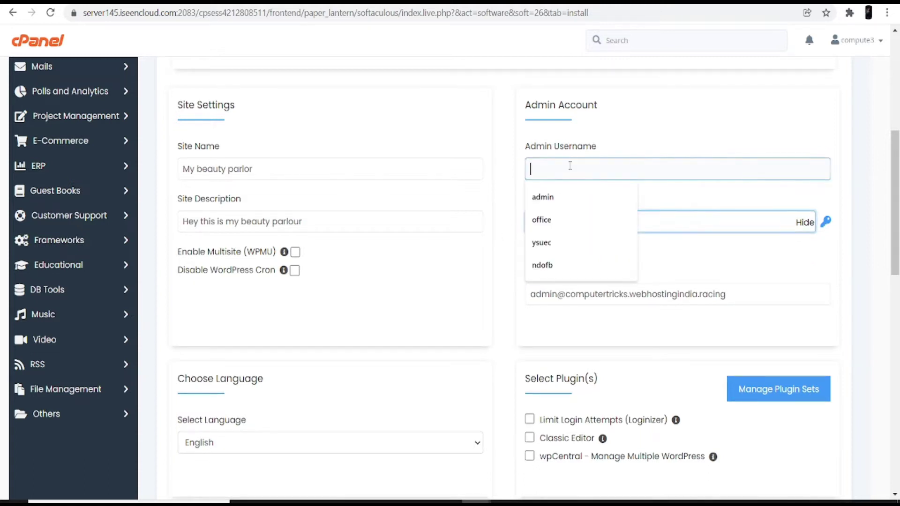
text(admin)
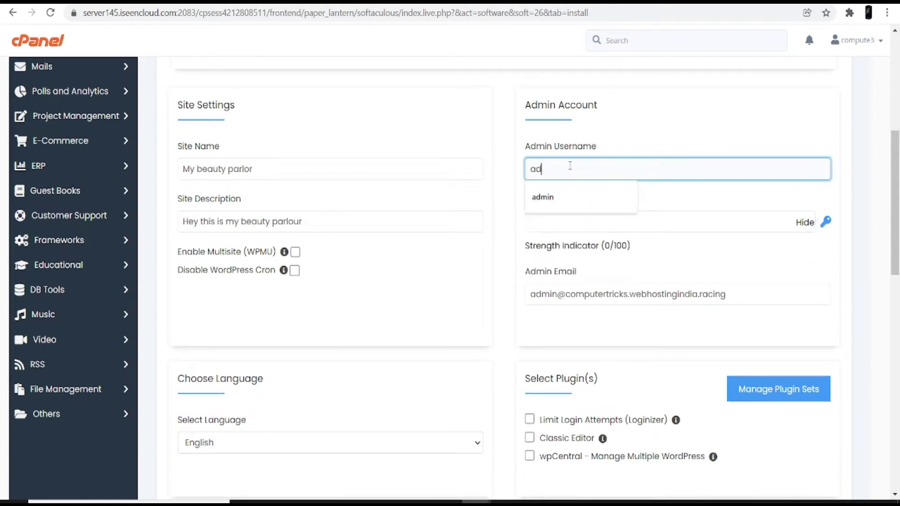
click(561, 221)
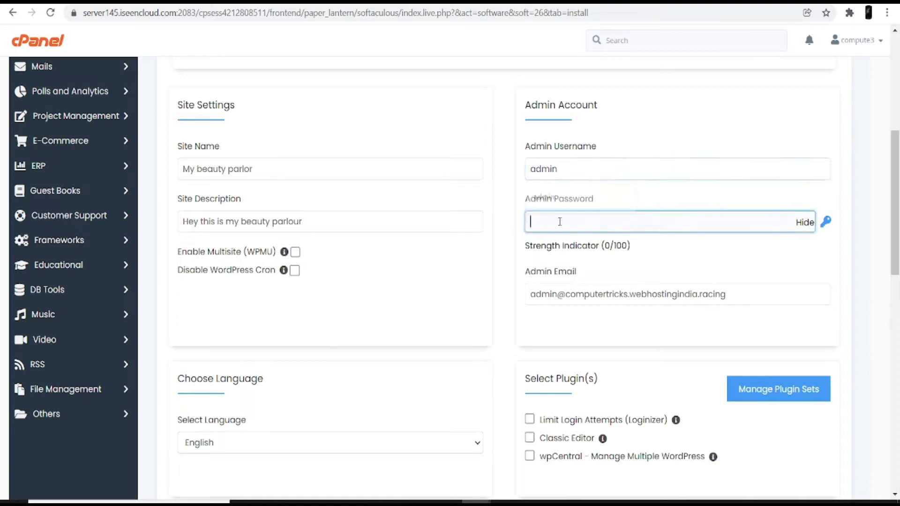
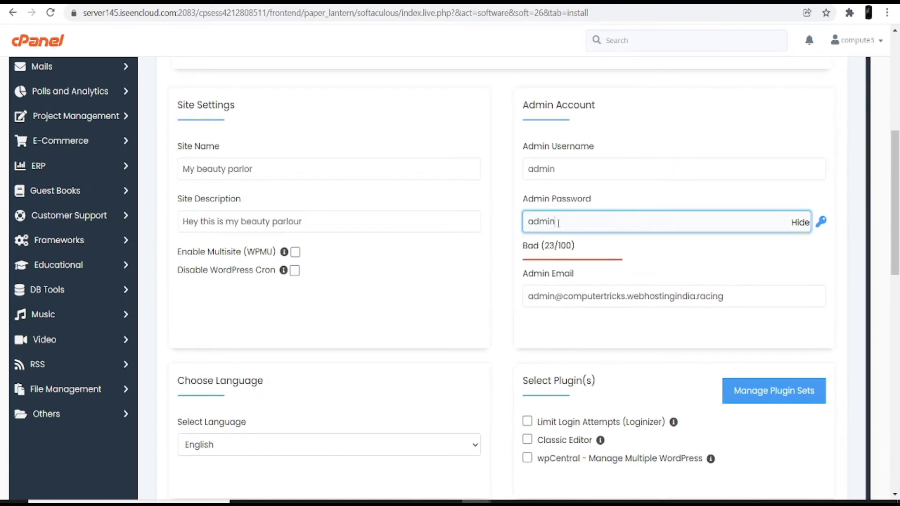
- Enter the new admin password and scroll down to the Select Theme section
scroll(450, 277, down, 4)
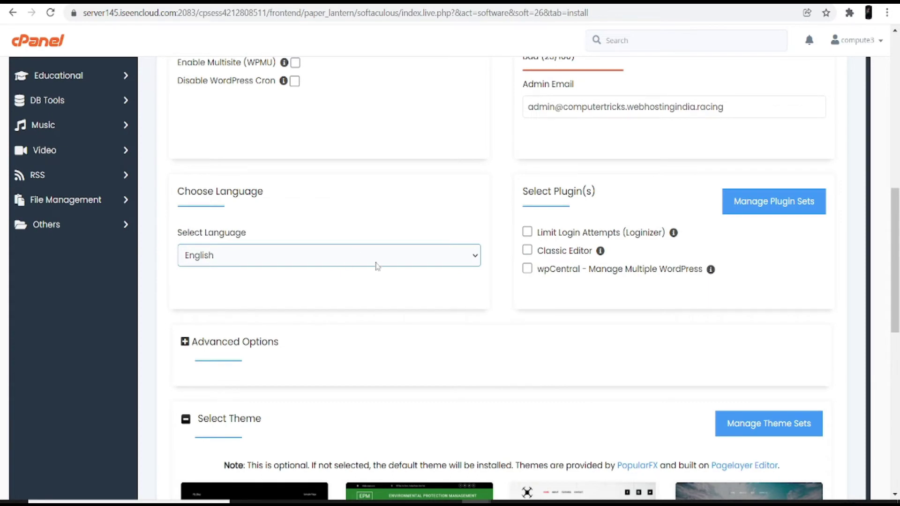
scroll(378, 266, down, 4)
scroll(378, 132, up, 3)
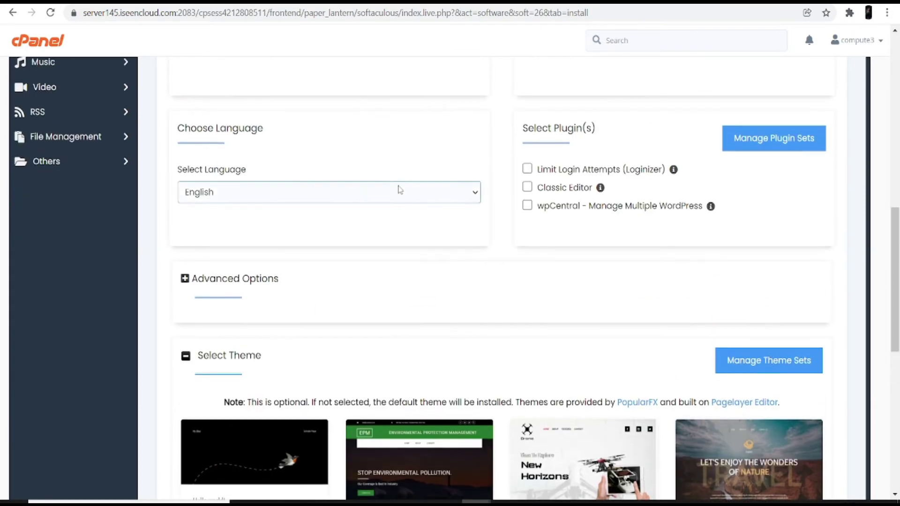
scroll(458, 223, down, 5)
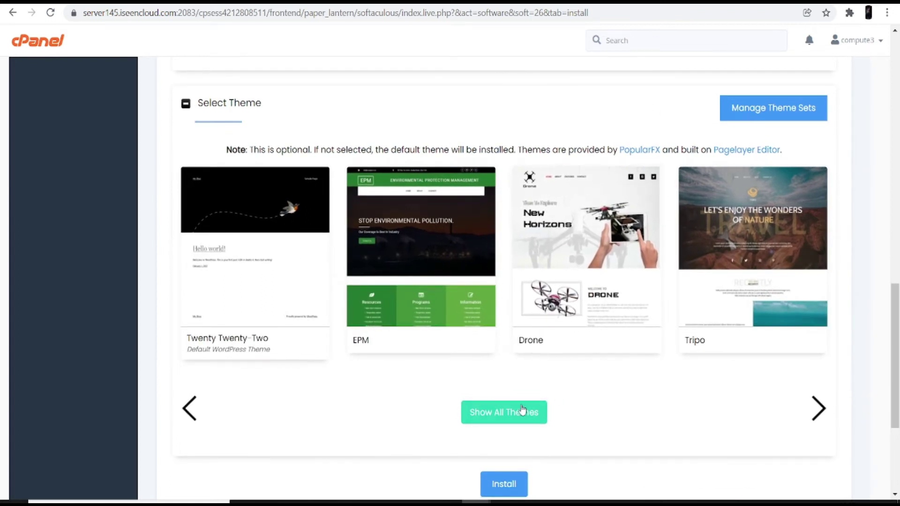
scroll(525, 394, up, 1)
scroll(525, 394, down, 1)
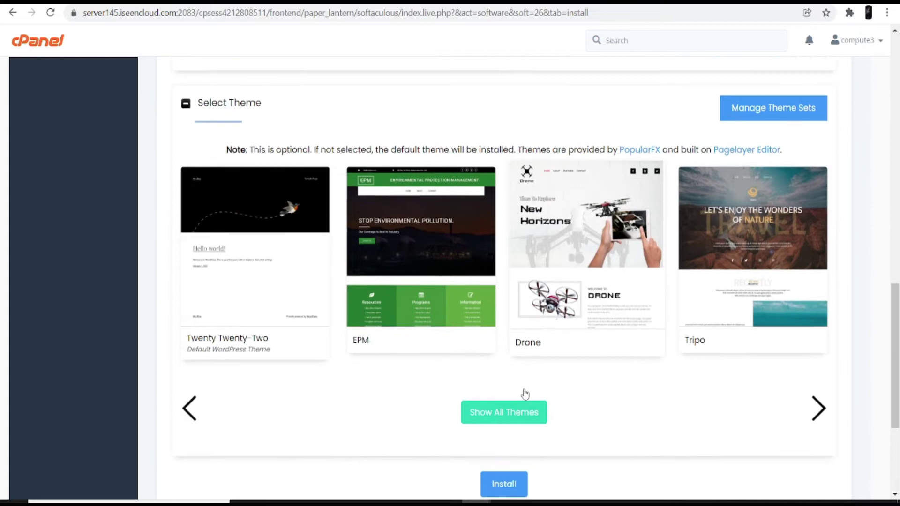
scroll(525, 394, down, 1)
- Show all themes, search for 'beauty', and set the category filter to All
click(514, 355)
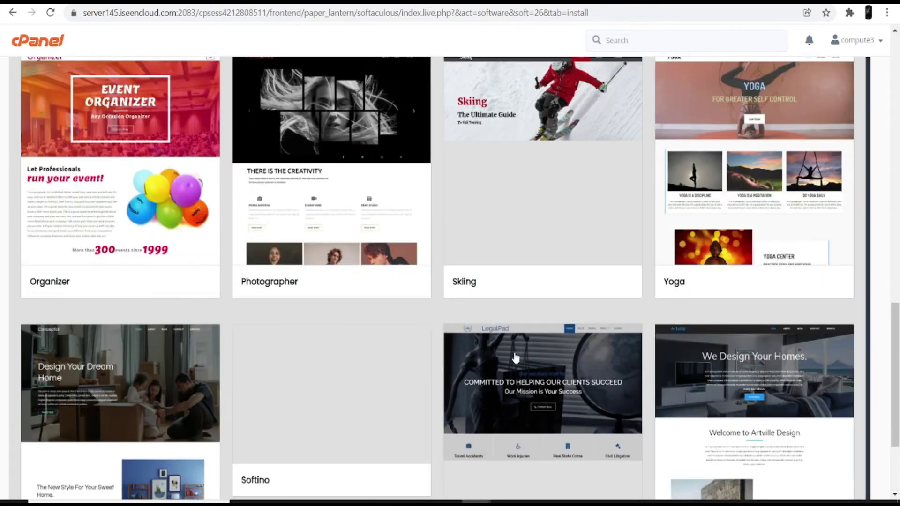
scroll(412, 287, up, 10)
scroll(409, 290, up, 4)
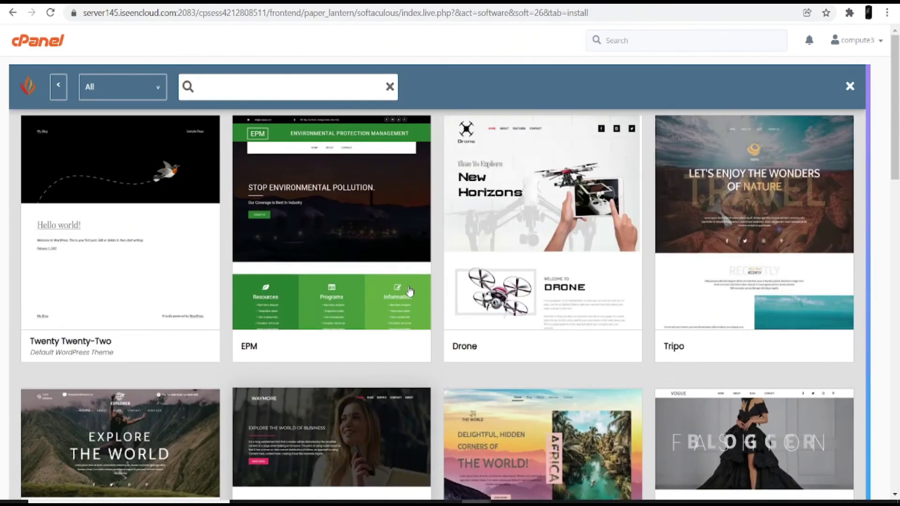
click(287, 96)
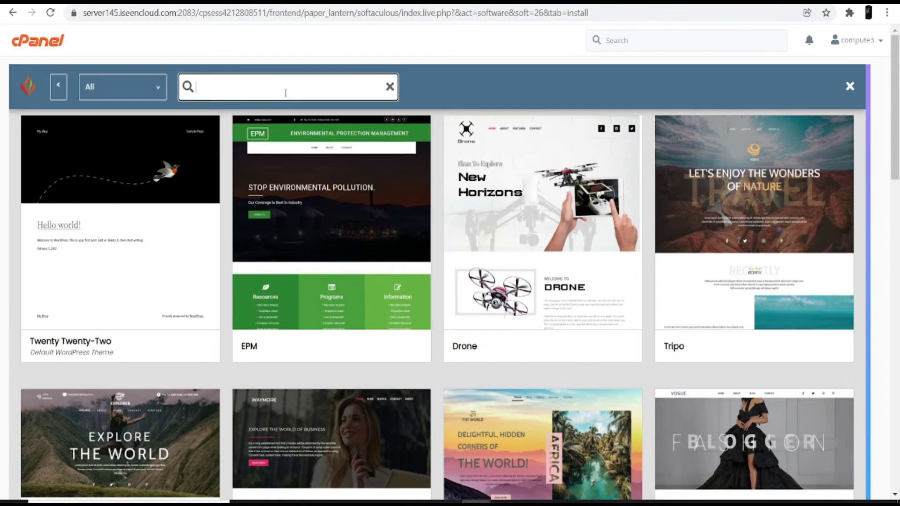
text(beauty)
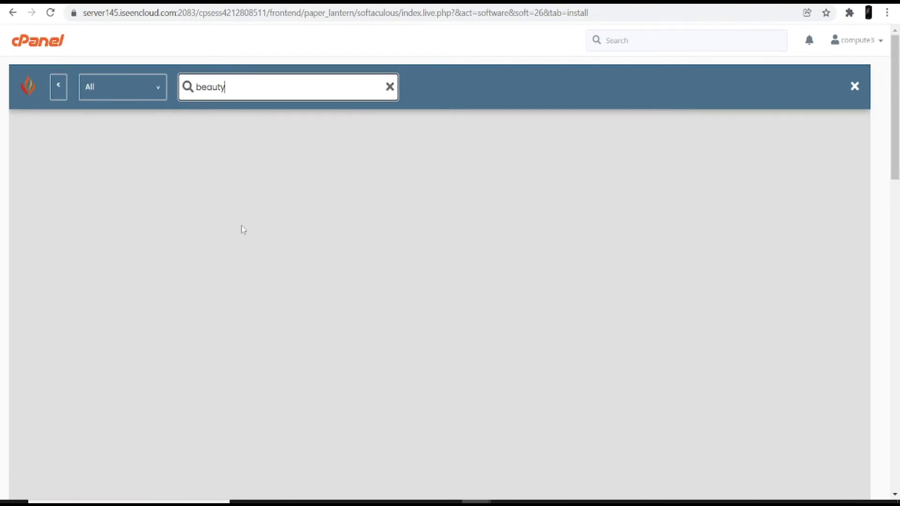
click(162, 95)
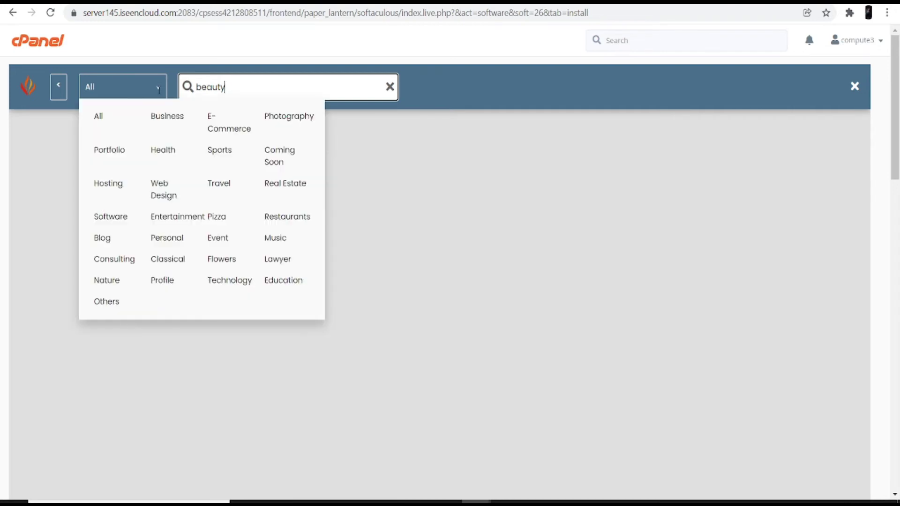
click(95, 122)
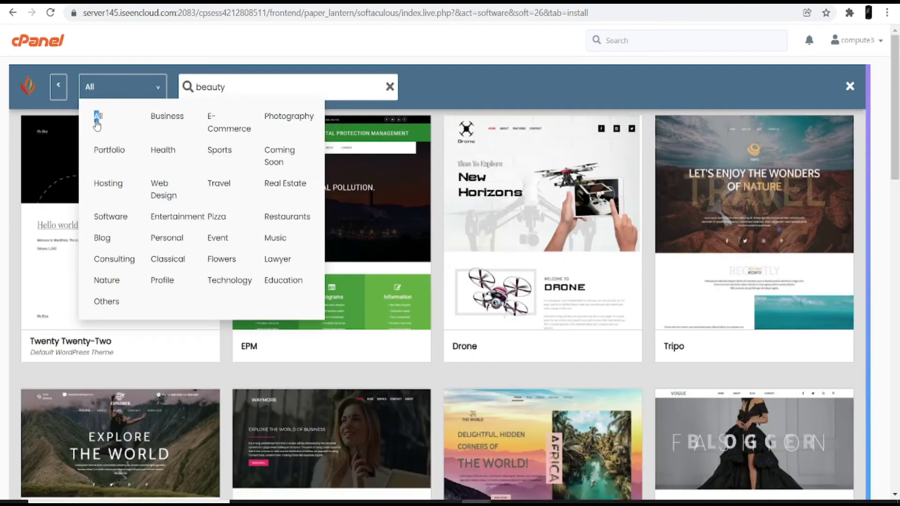
click(97, 122)
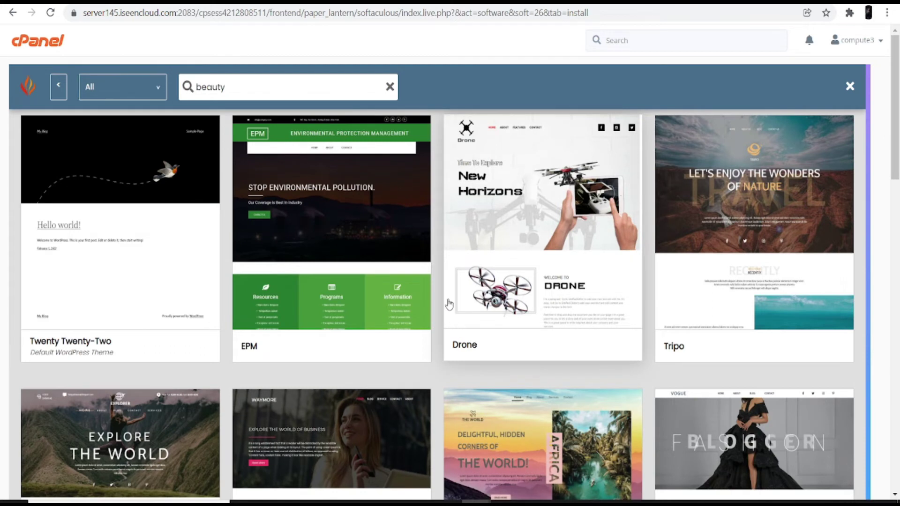
- Scroll down the results and open the Peach theme's preview
scroll(449, 304, down, 7)
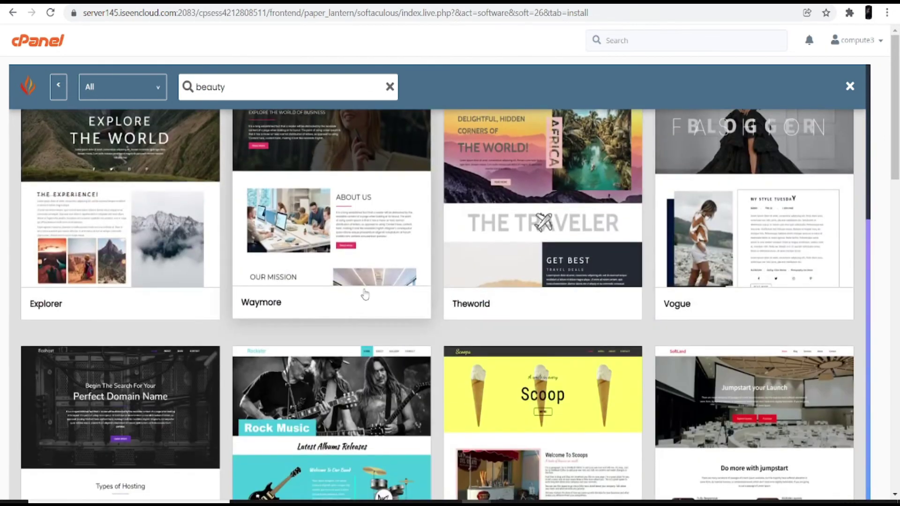
scroll(502, 331, down, 20)
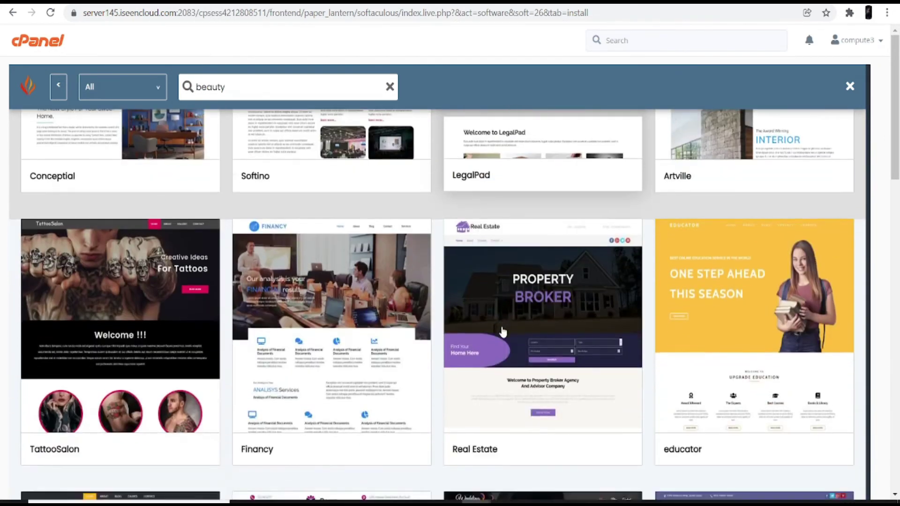
scroll(502, 332, down, 5)
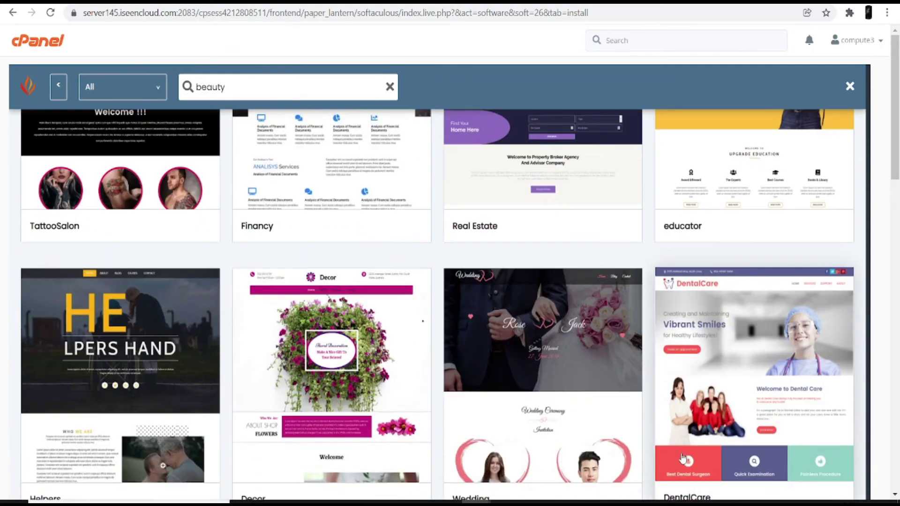
scroll(568, 423, down, 2)
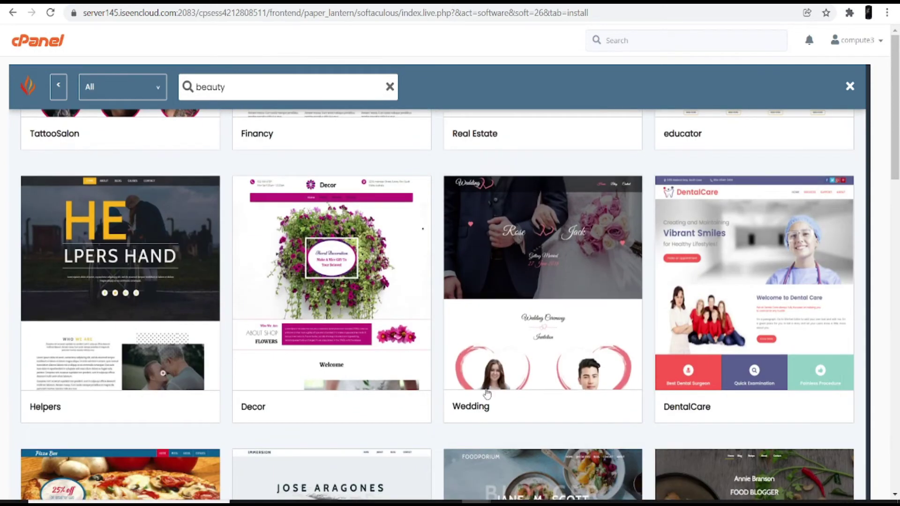
scroll(464, 351, down, 15)
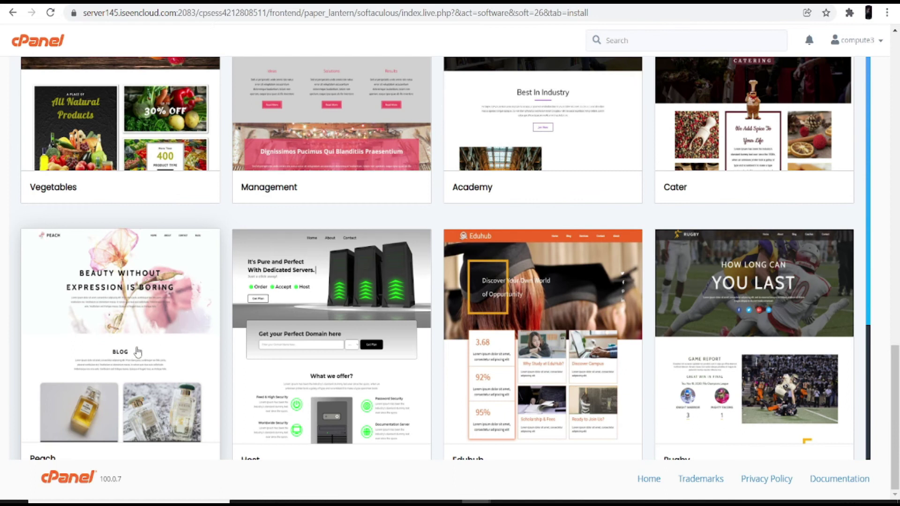
click(145, 304)
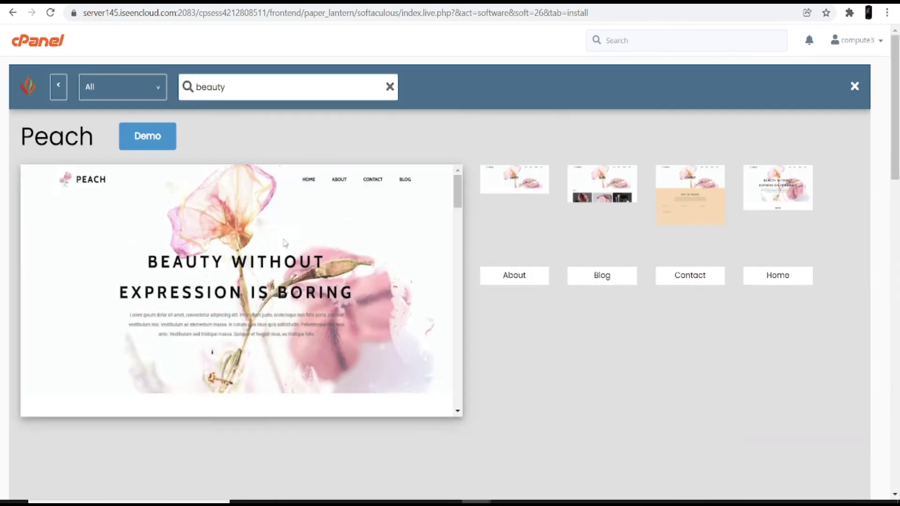
- Select the Peach theme with its original images and launch the WordPress installation
click(152, 145)
scroll(480, 371, down, 10)
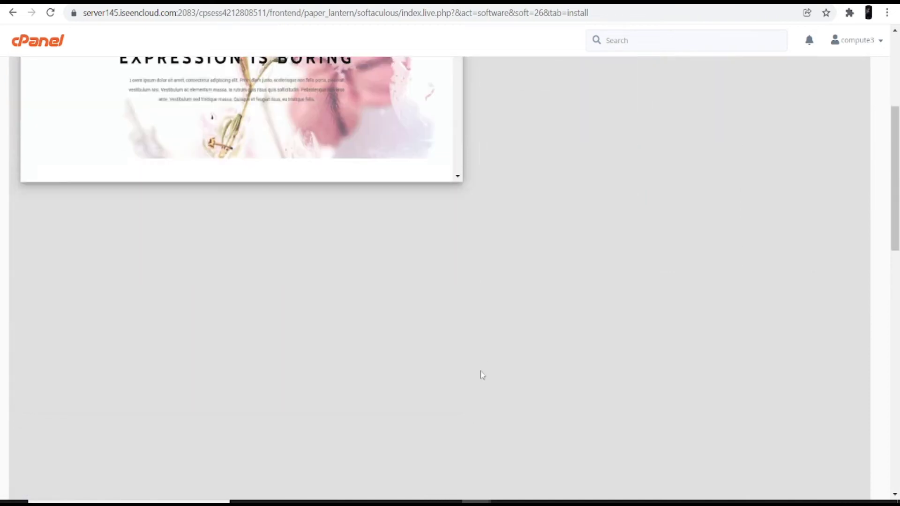
scroll(604, 261, down, 3)
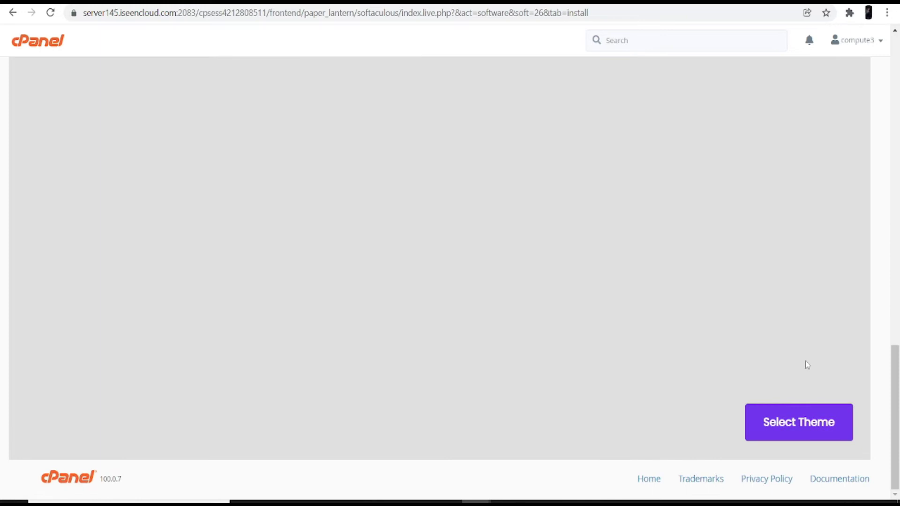
click(792, 431)
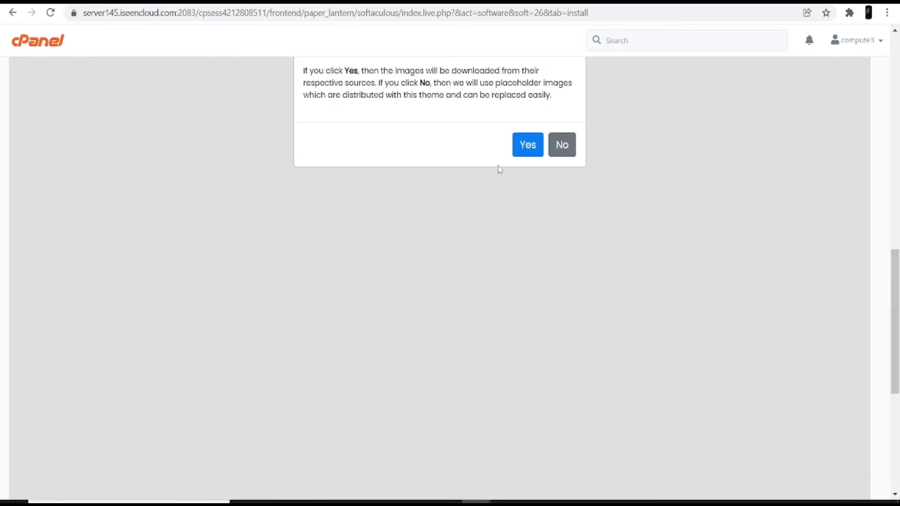
click(527, 145)
scroll(499, 291, down, 6)
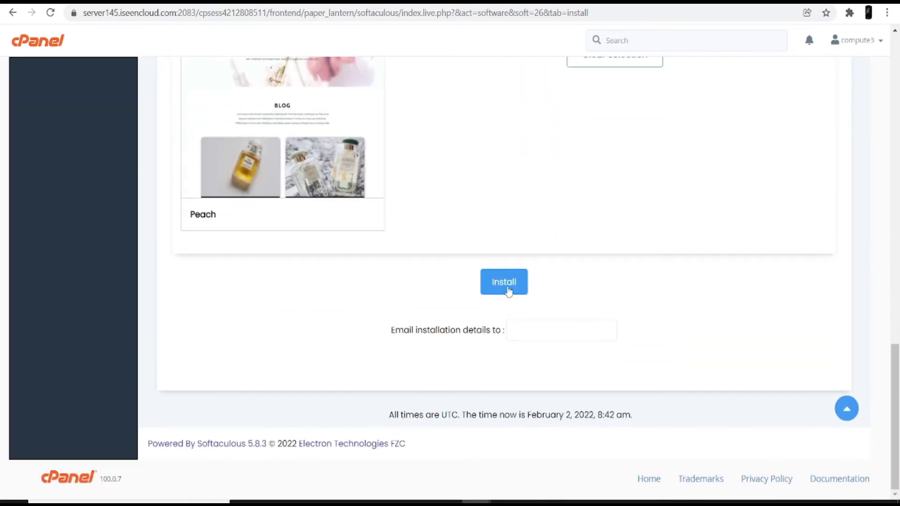
click(508, 284)
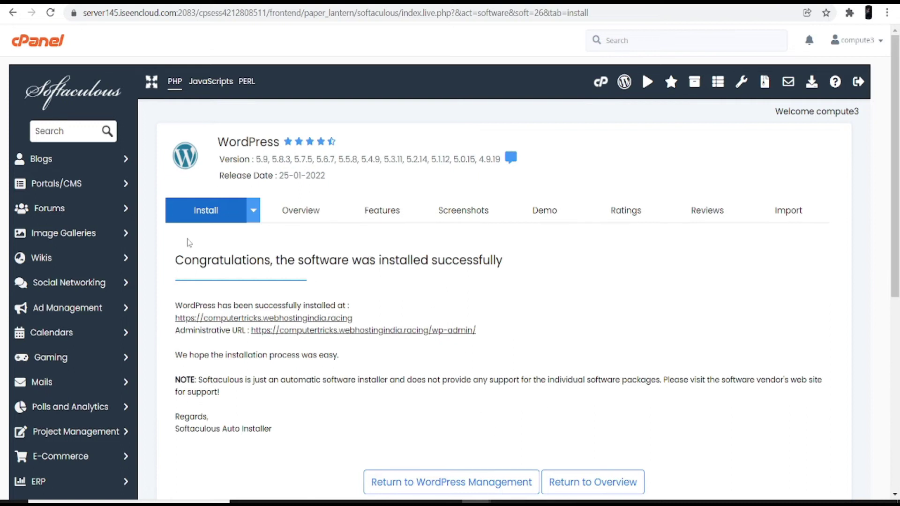
- Wait for the install to complete and check the Congratulations success message
drag(179, 259, 505, 271)
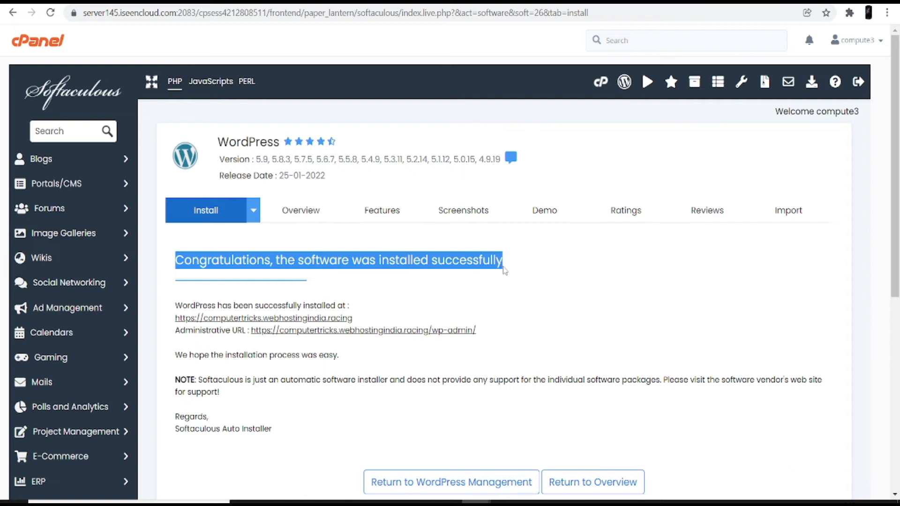
click(475, 287)
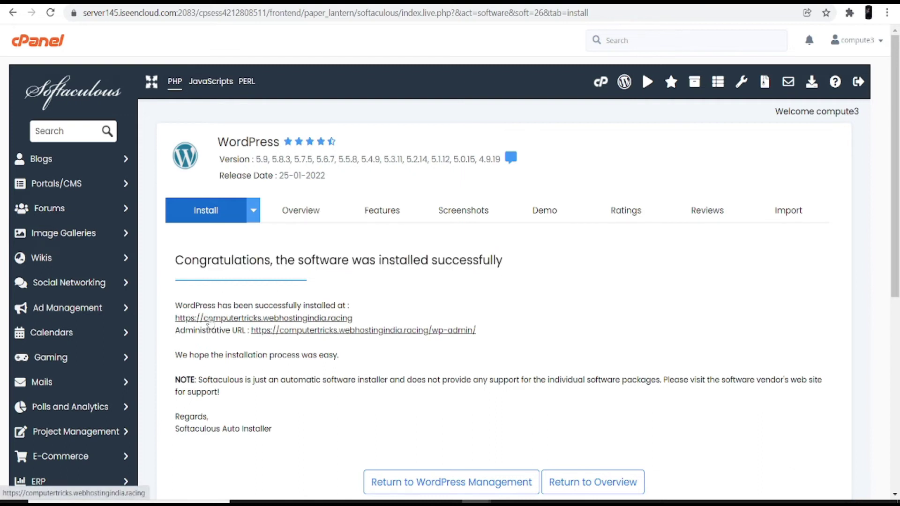
- View the live My Beauty Parlor home page in a new tab, then open its WordPress admin
click(210, 320)
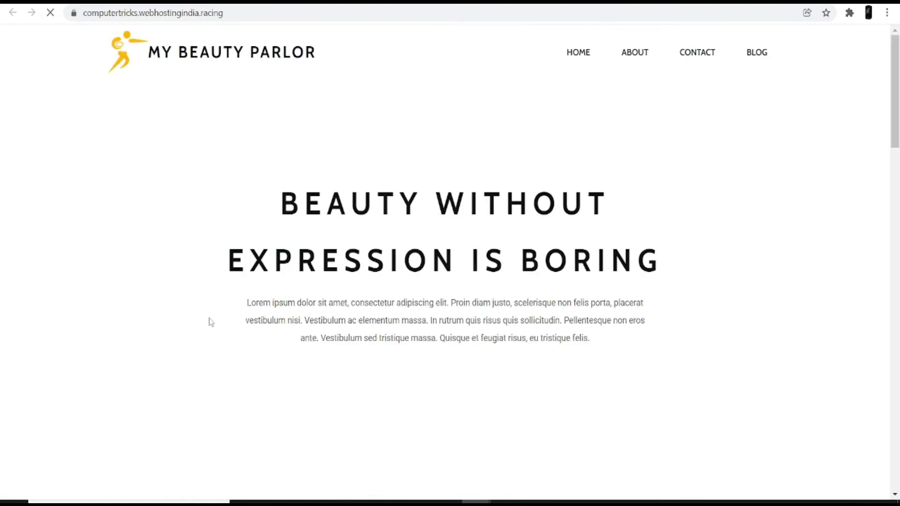
scroll(457, 334, down, 10)
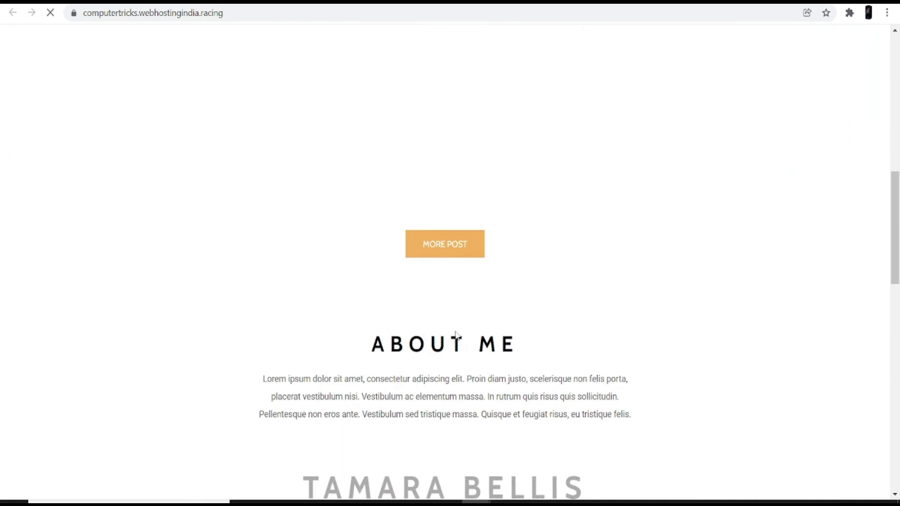
scroll(456, 334, up, 10)
key(ctrl+w)
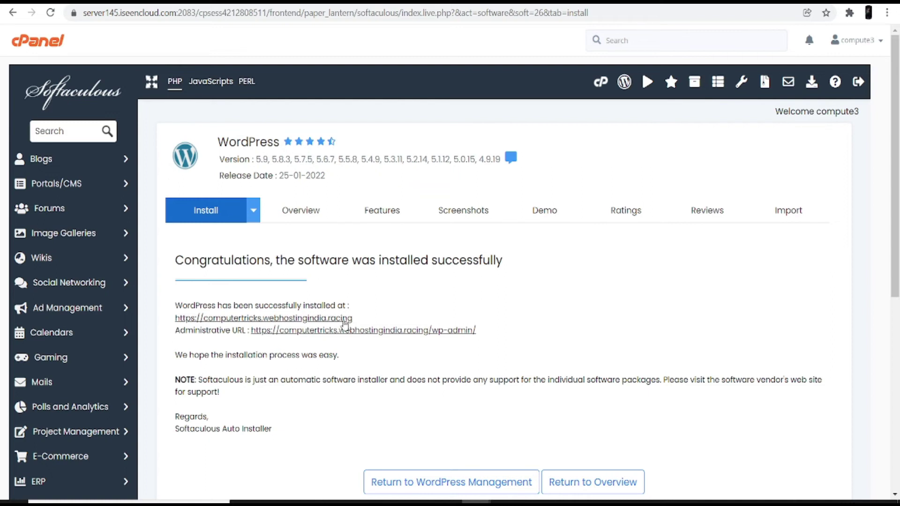
click(312, 331)
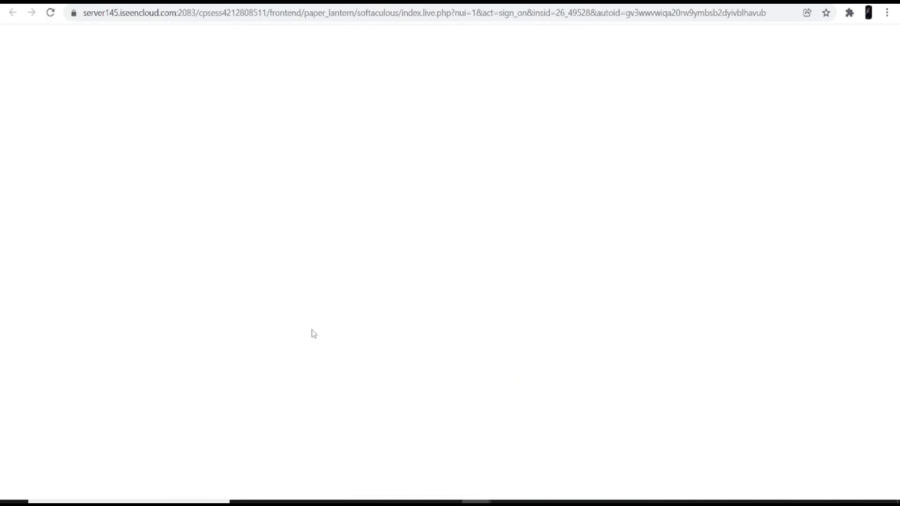
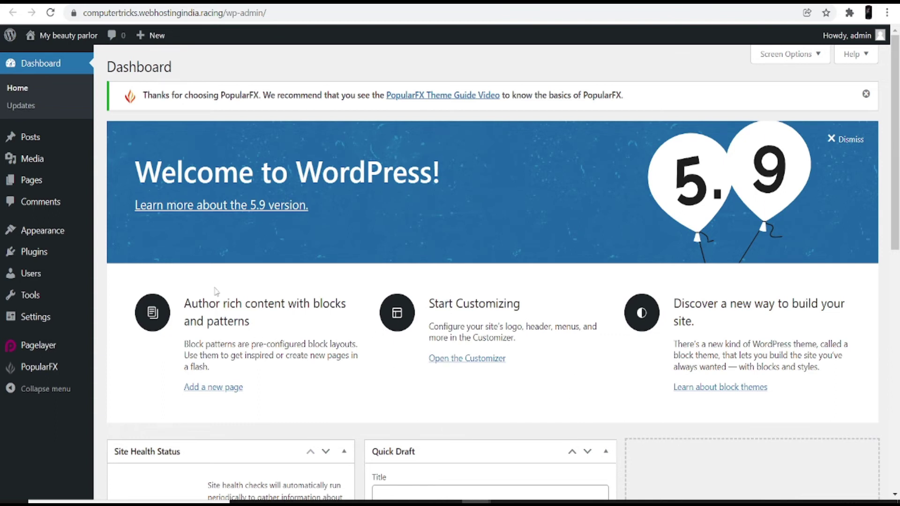
- Look over the Media, Appearance, Plugins and Users admin menus, then view the live homepage
mouse_move(40, 152)
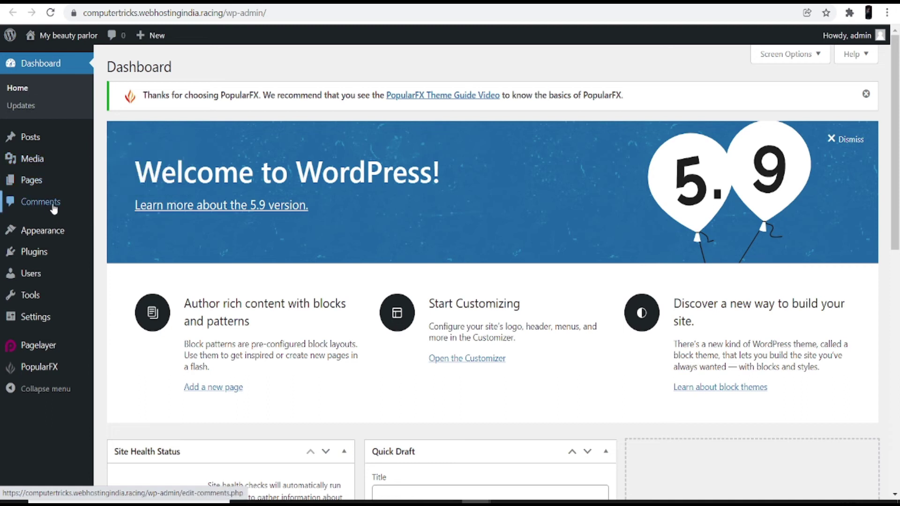
mouse_move(54, 232)
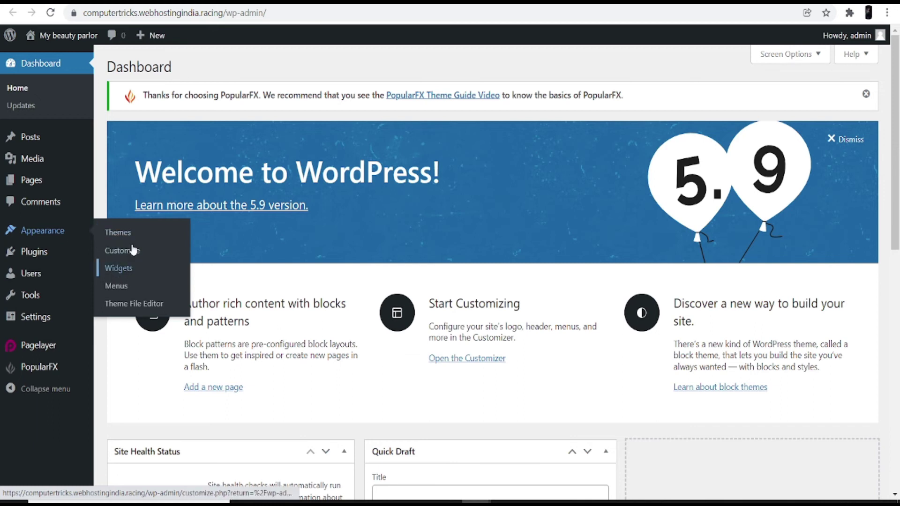
mouse_move(48, 261)
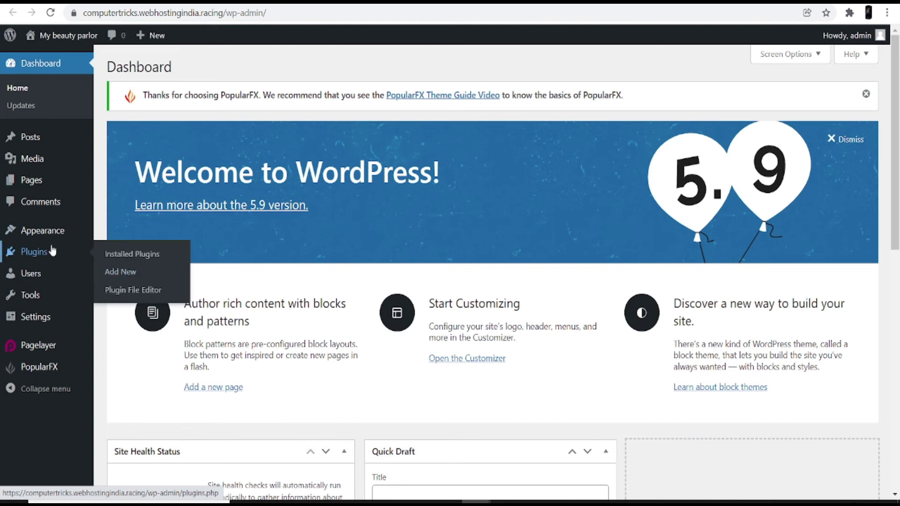
mouse_move(45, 282)
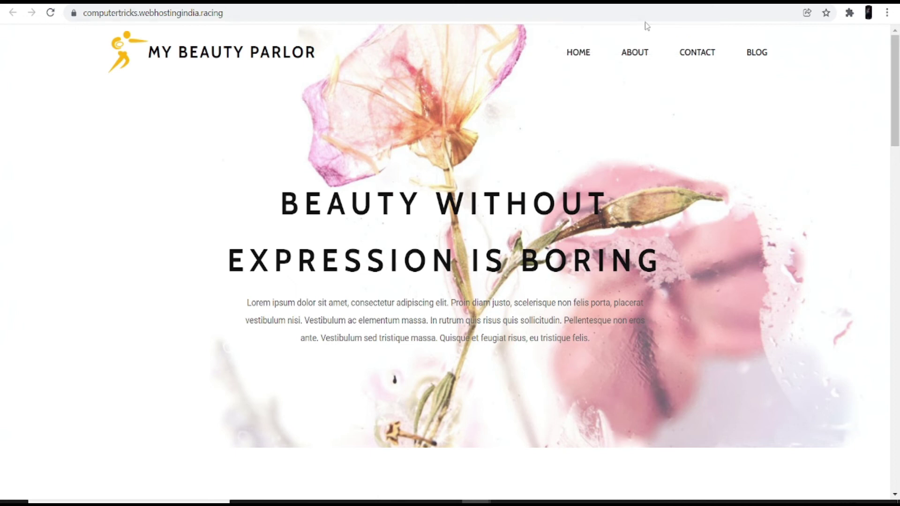
- Scroll the My Beauty Parlor homepage from the hero down to the footer and back up
scroll(569, 72, down, 10)
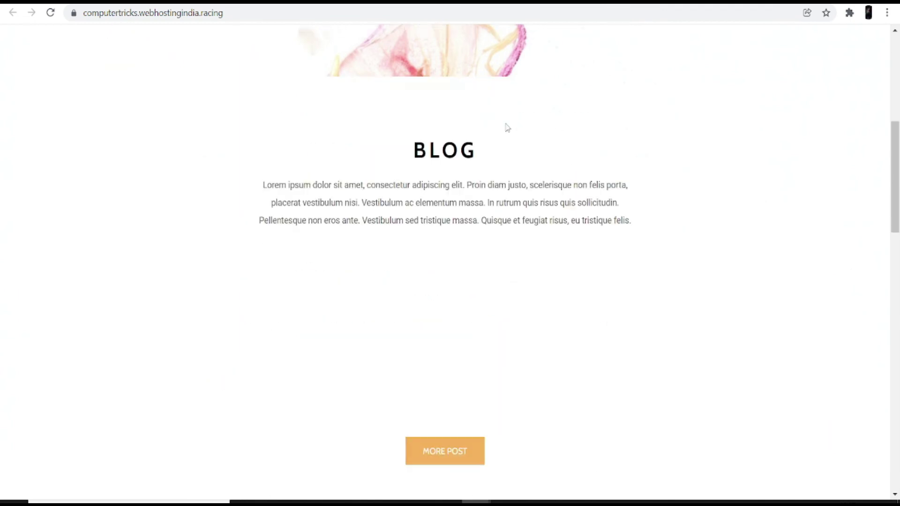
scroll(497, 145, down, 15)
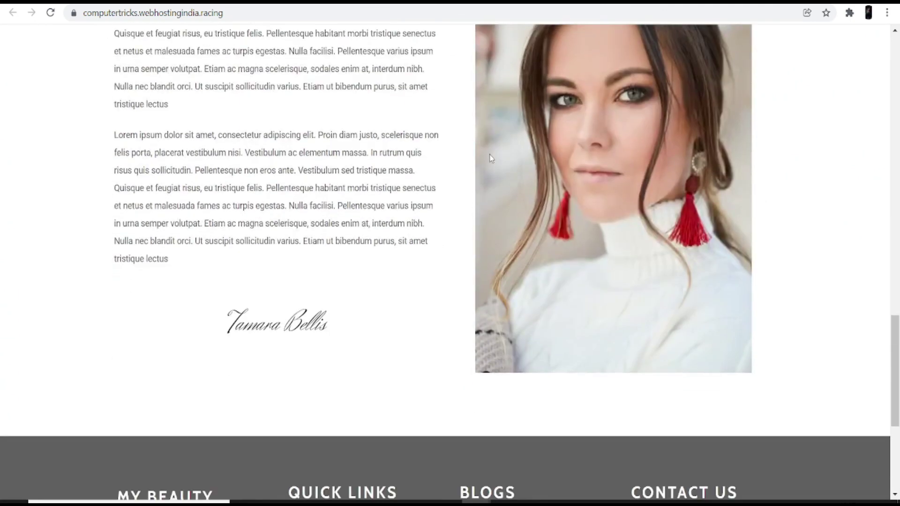
scroll(466, 199, down, 2)
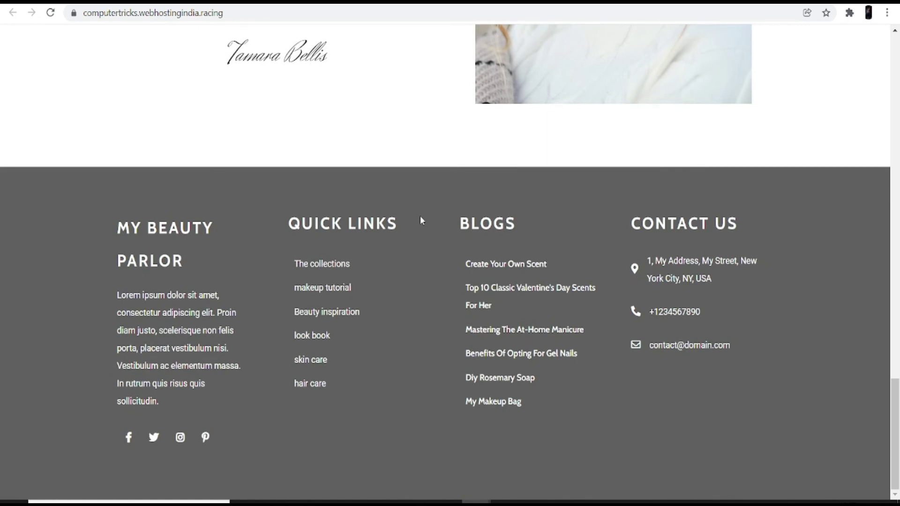
scroll(328, 282, up, 10)
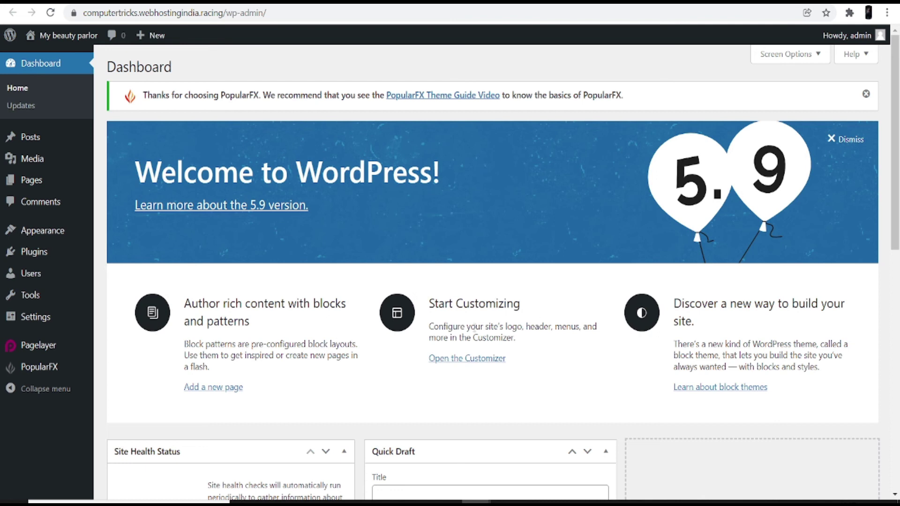
- Open the Customizer's list of headers, footers, templates and pages, and preview the Header in Pagelayer
click(491, 360)
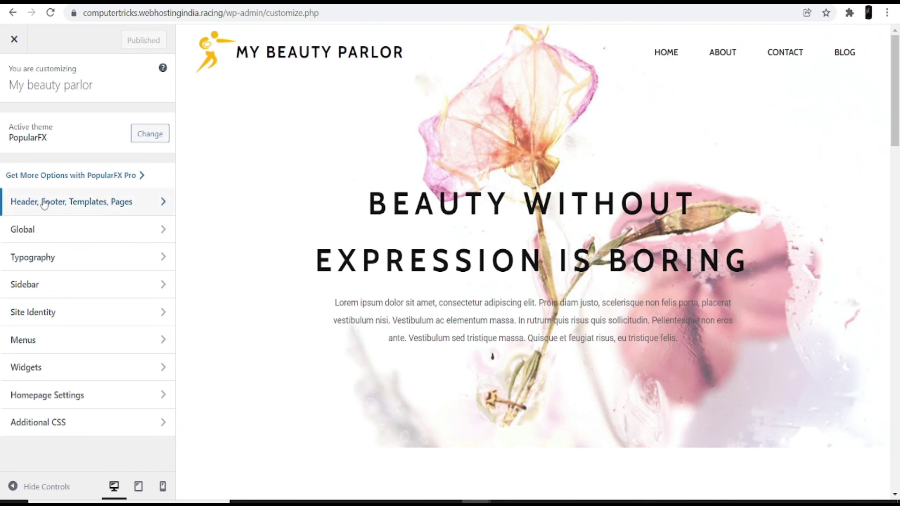
click(140, 204)
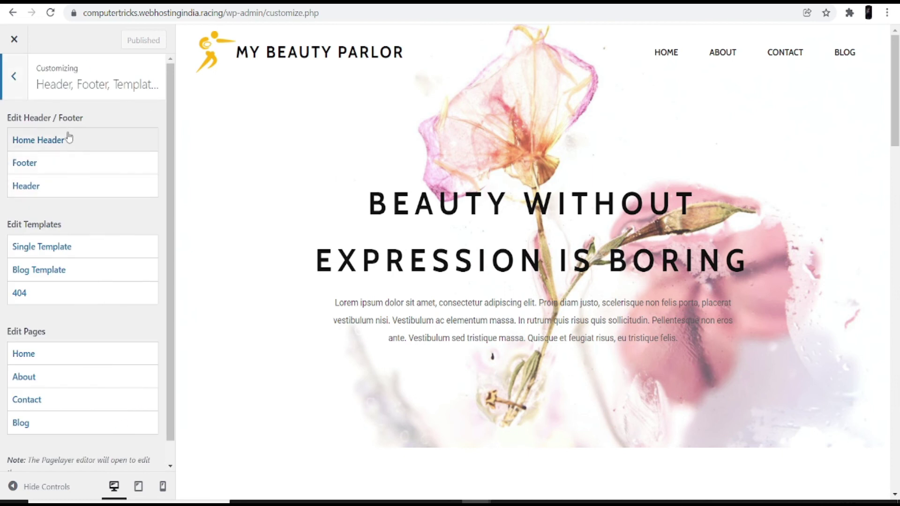
click(54, 188)
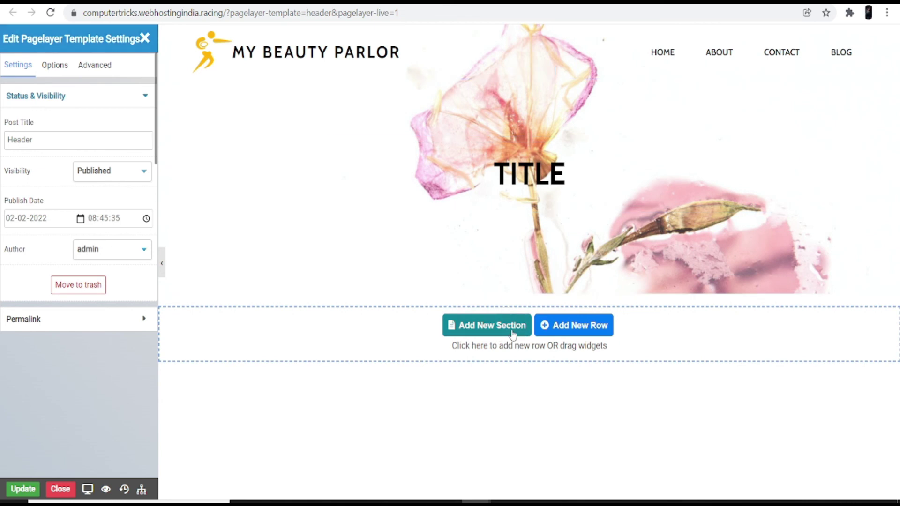
- Return to the Customizer and open the Blog Template in the Pagelayer editor
click(602, 4)
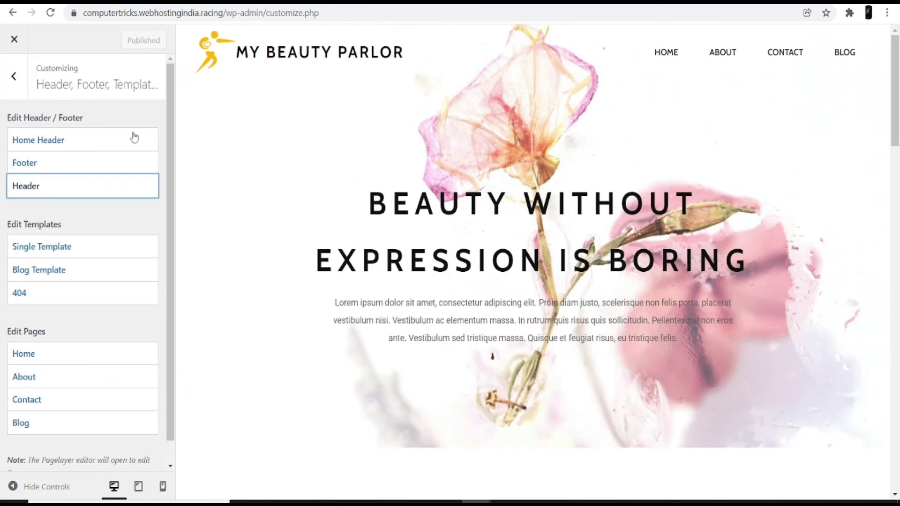
scroll(65, 239, down, 1)
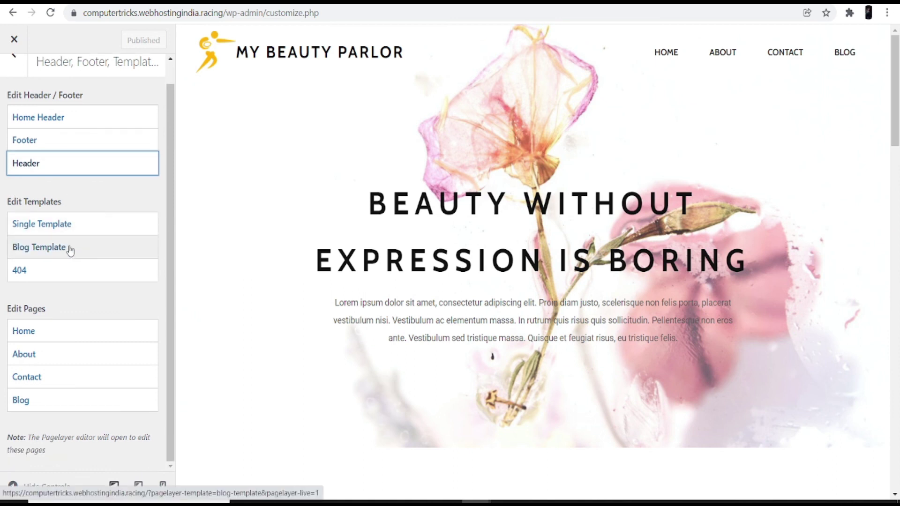
click(71, 251)
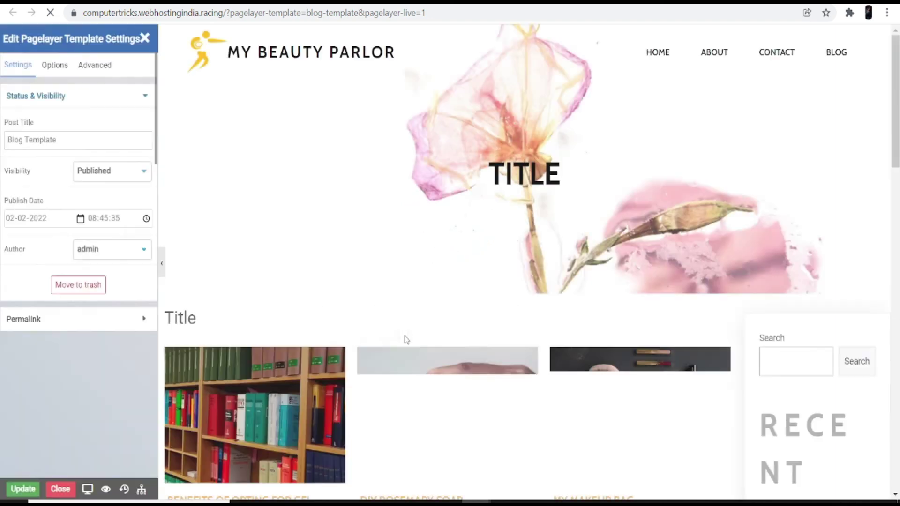
scroll(404, 336, down, 15)
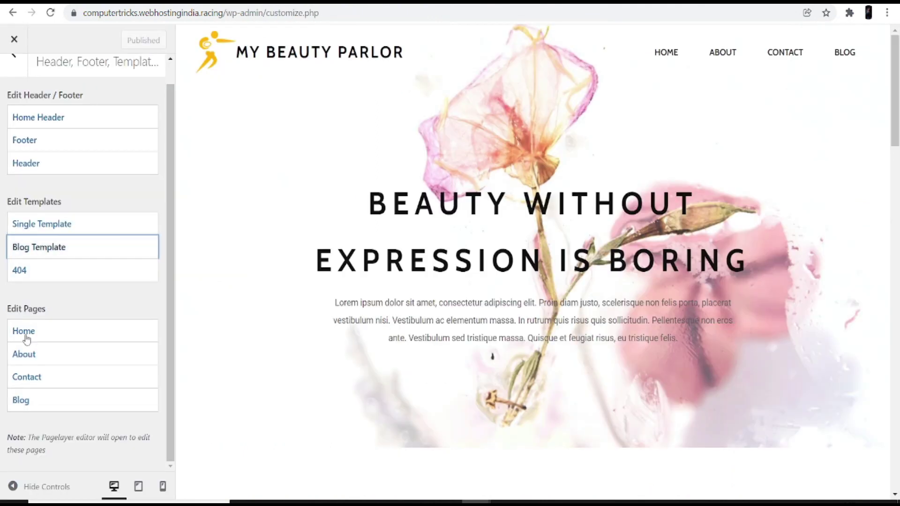
- Open the Home page in Pagelayer and look through its hero, blog, about and footer sections
click(72, 336)
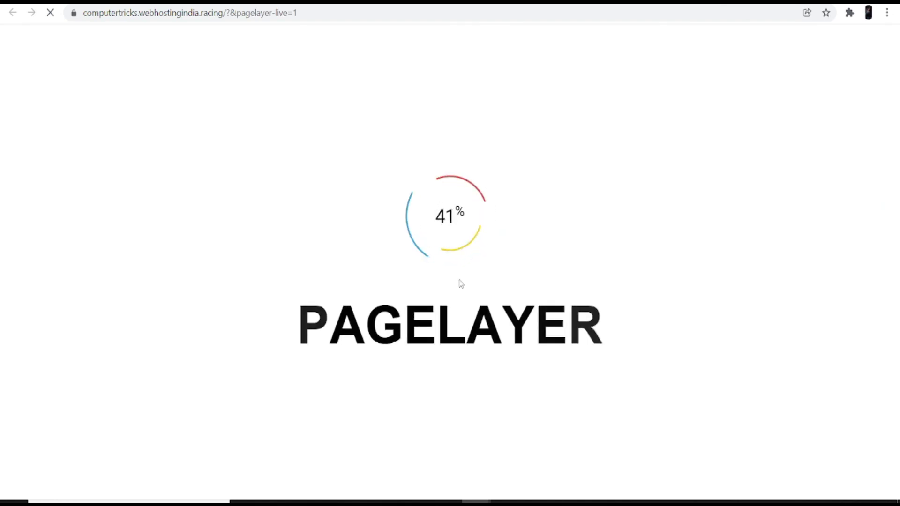
scroll(422, 286, down, 13)
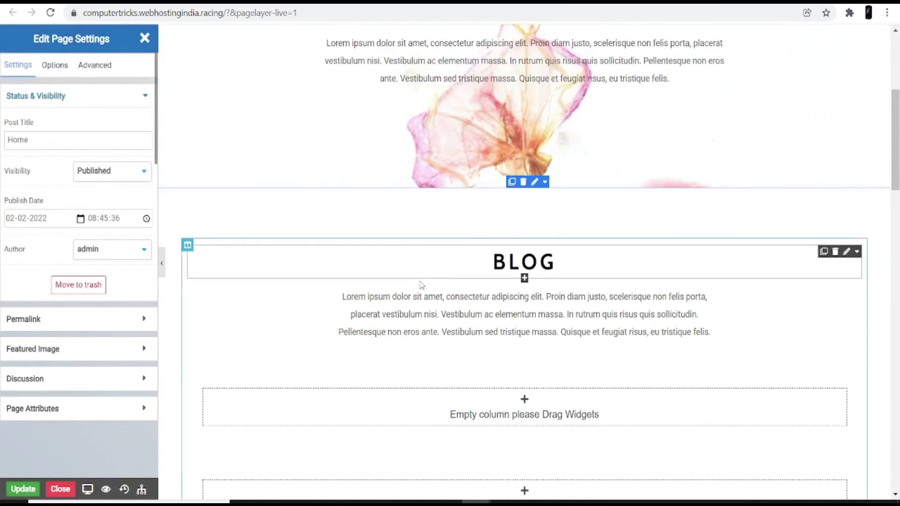
scroll(420, 287, up, 15)
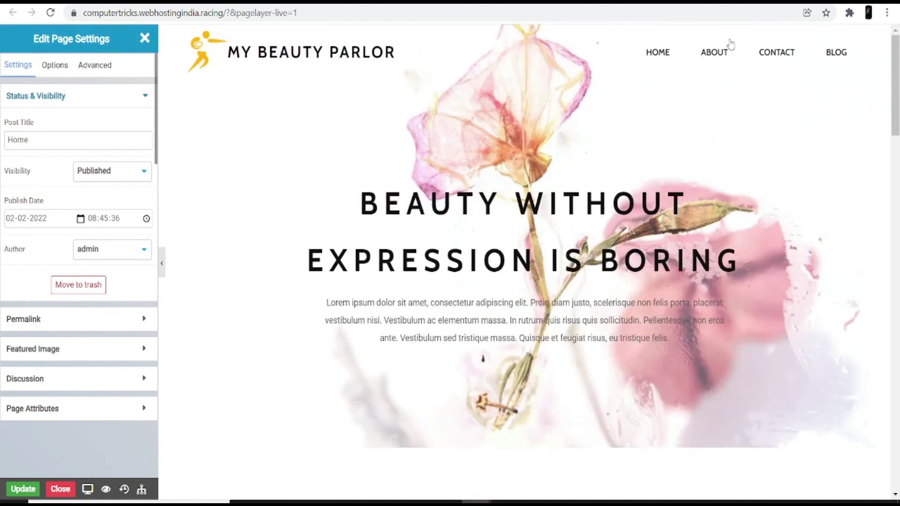
scroll(576, 298, down, 14)
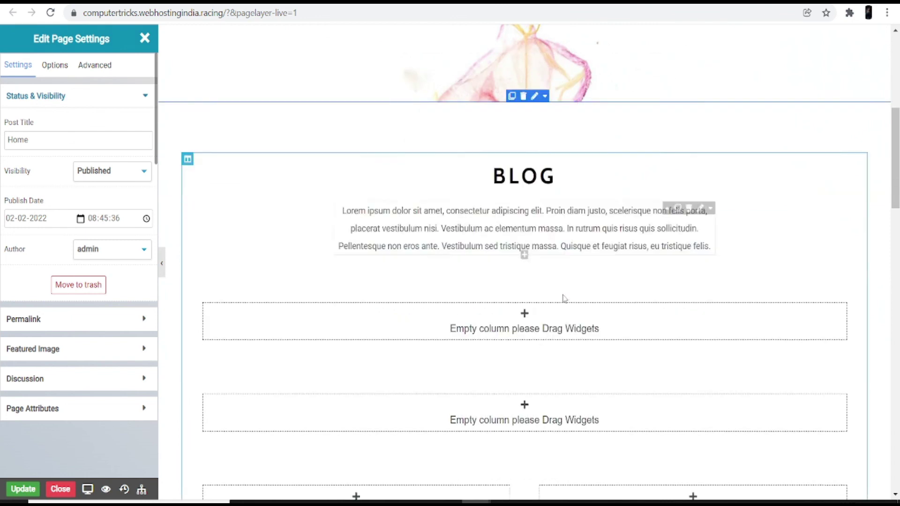
scroll(539, 228, down, 10)
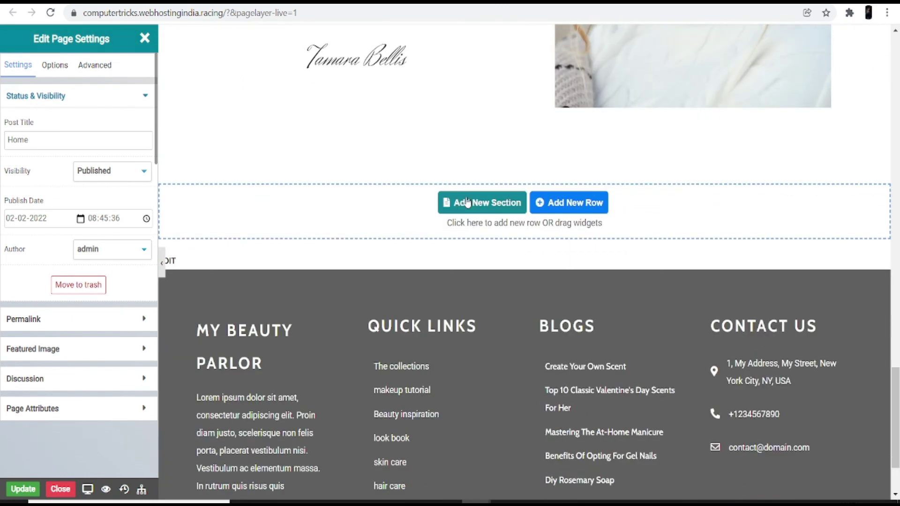
scroll(427, 216, up, 5)
mouse_move(476, 503)
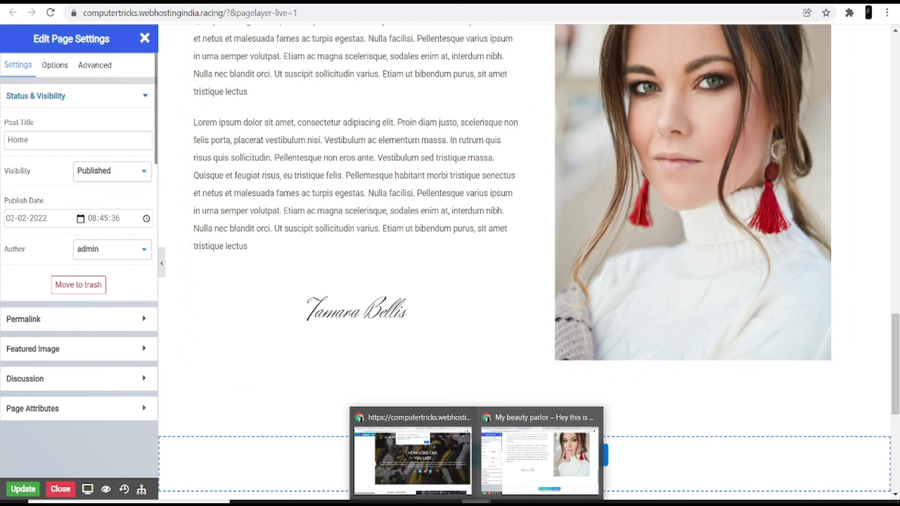